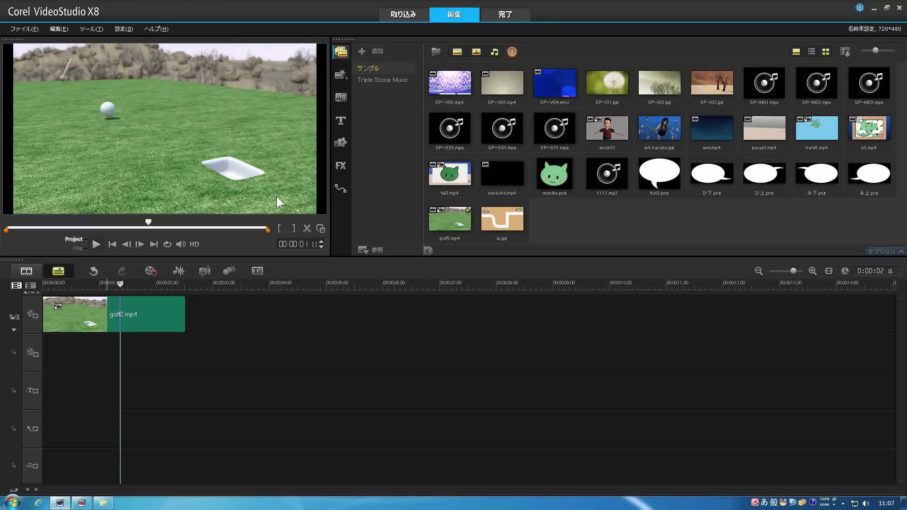
Step: Scrub through golf2.mp4 around the one-second mark to examine the ball's movement
mouse_move(120, 284)
left_mouse_down()
mouse_move(142, 284)
mouse_move(105, 283)
left_mouse_up()
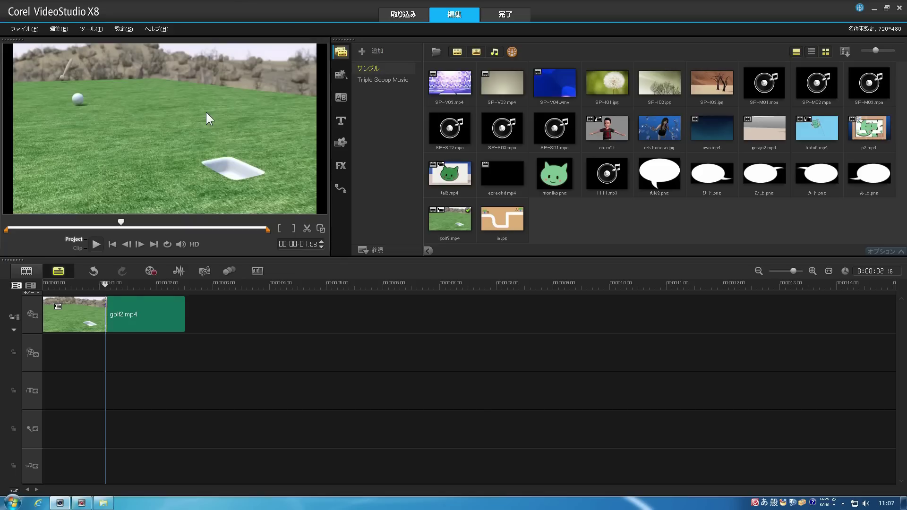
mouse_move(105, 284)
left_mouse_down()
mouse_move(118, 283)
mouse_move(75, 284)
mouse_move(159, 295)
mouse_move(154, 283)
mouse_move(64, 283)
mouse_move(135, 282)
mouse_move(101, 283)
left_mouse_up()
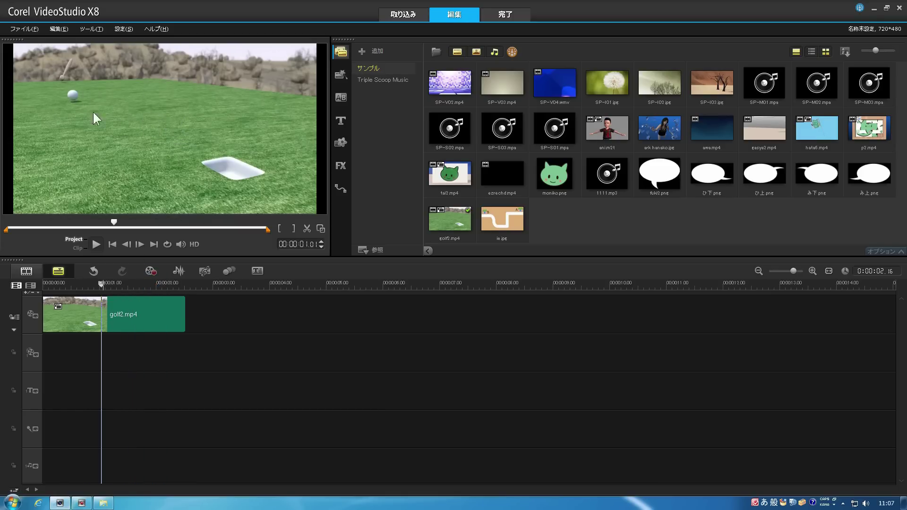
left_click_drag(146, 284, 111, 283)
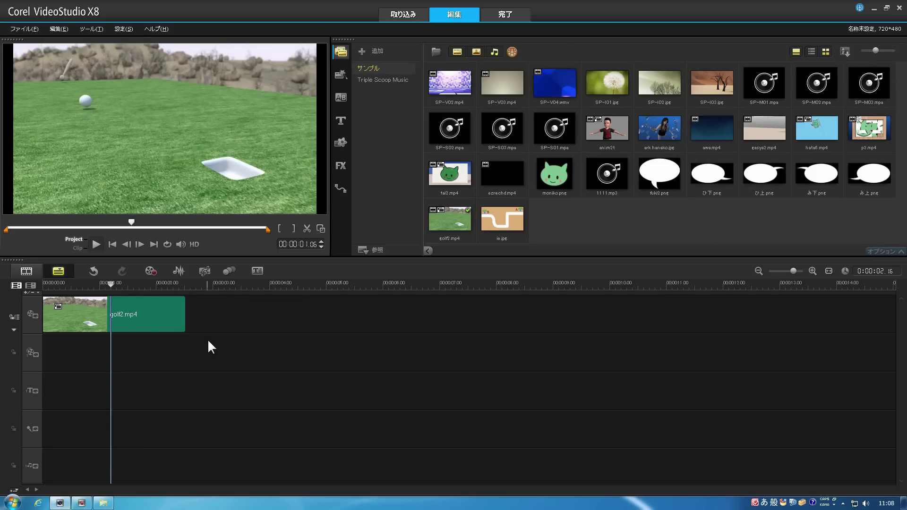
left_click_drag(112, 284, 108, 284)
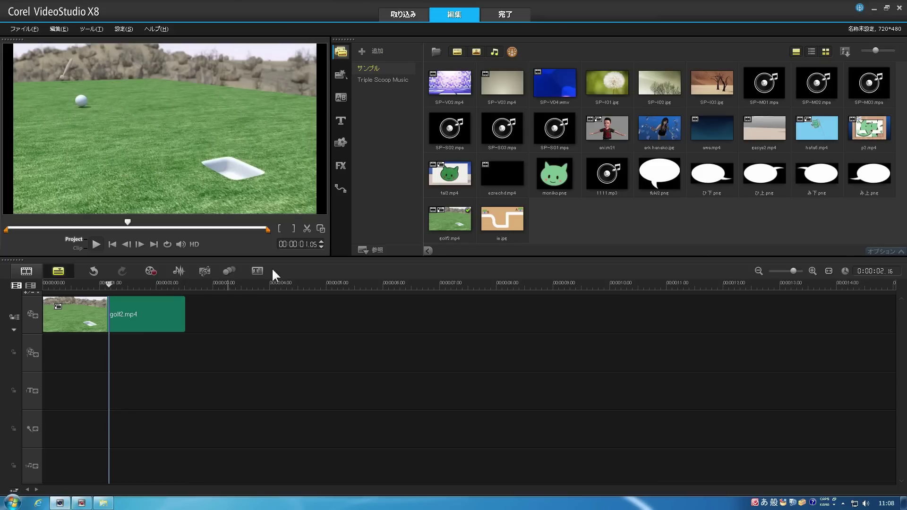
Step: Add the dark red color clip to the start of the overlay track and trim it to the length of golf2.mp4
left_click(340, 143)
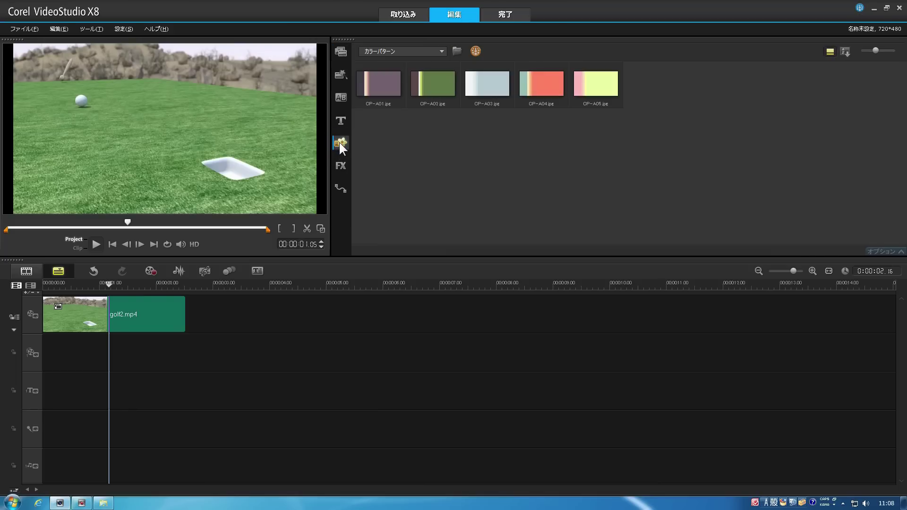
left_click(435, 49)
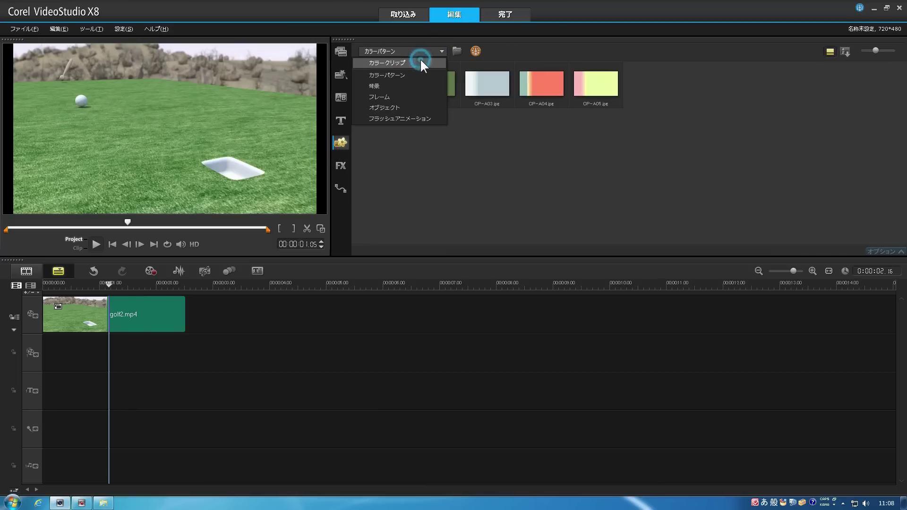
left_click(421, 62)
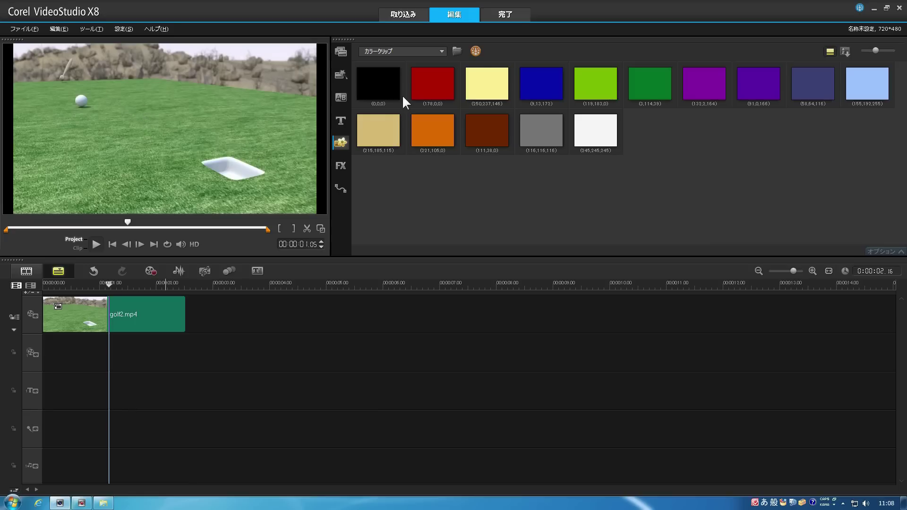
left_click(429, 85)
left_click_drag(430, 87, 82, 358)
left_click_drag(162, 354, 124, 361)
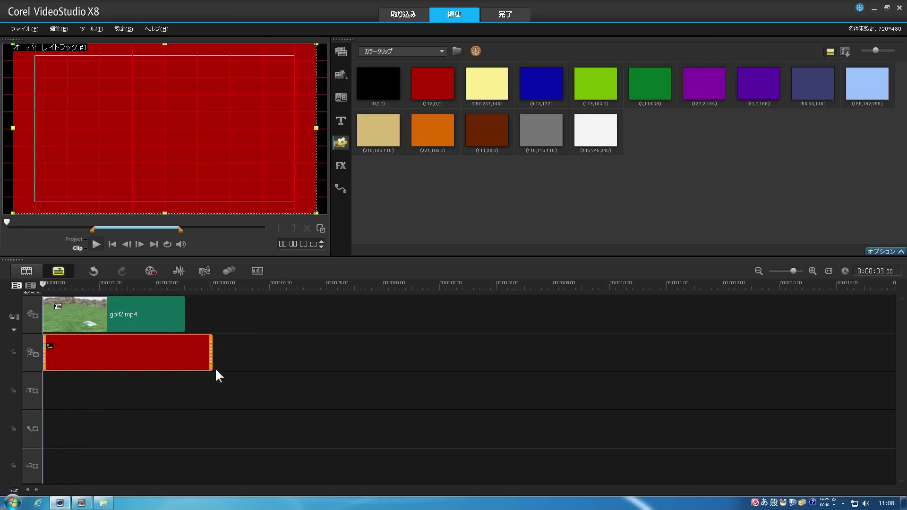
left_click_drag(215, 362, 185, 359)
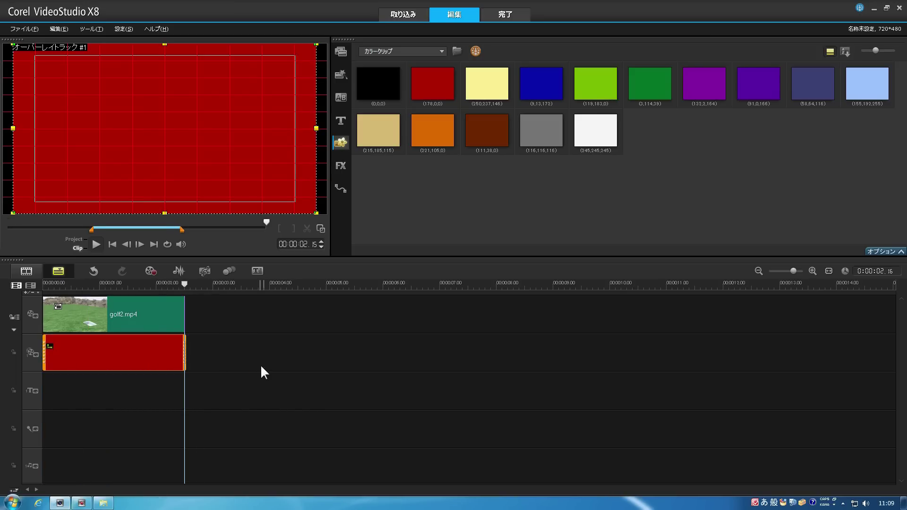
Step: Start motion generation for the red clip, shrink it at the first keyframe, and place it over the ball's starting position near the club
right_click(137, 351)
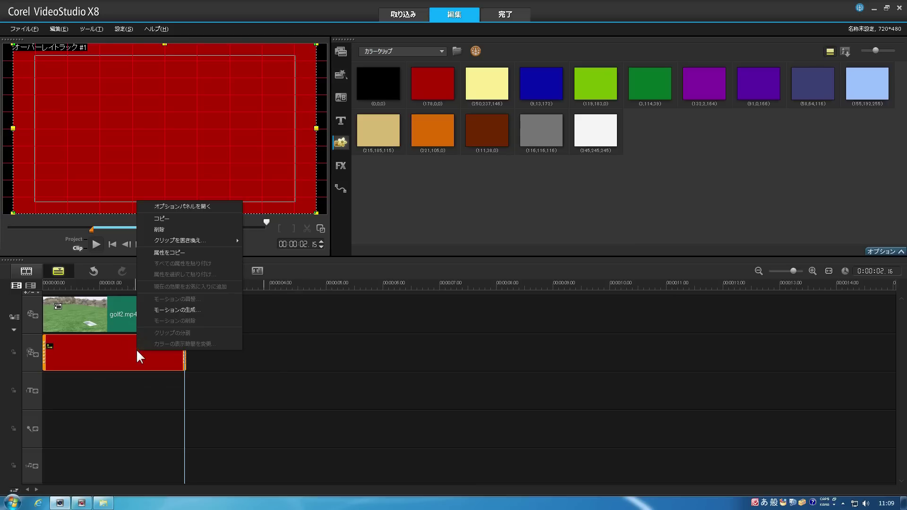
left_click(168, 310)
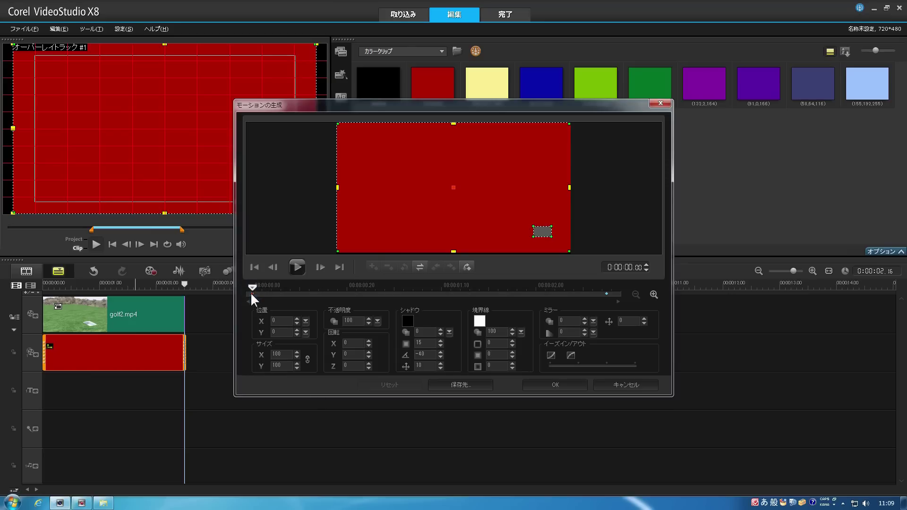
left_click_drag(570, 187, 480, 202)
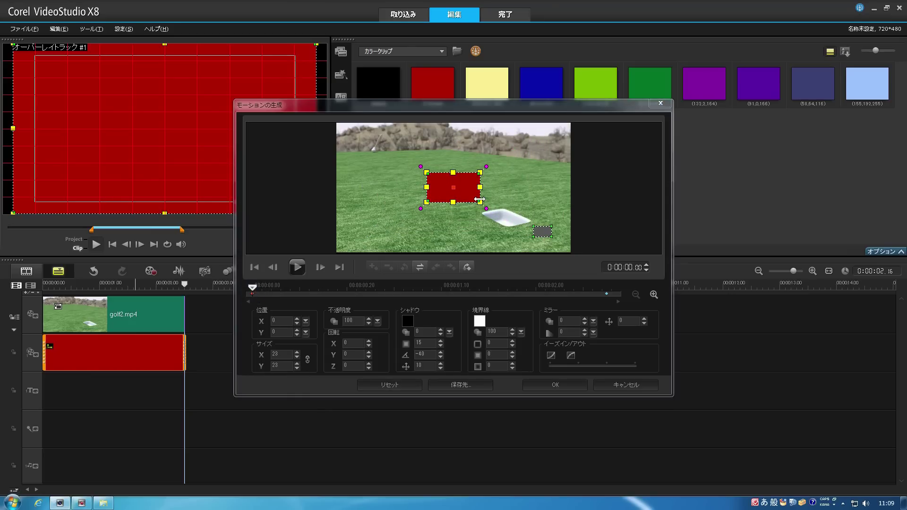
left_click(307, 359)
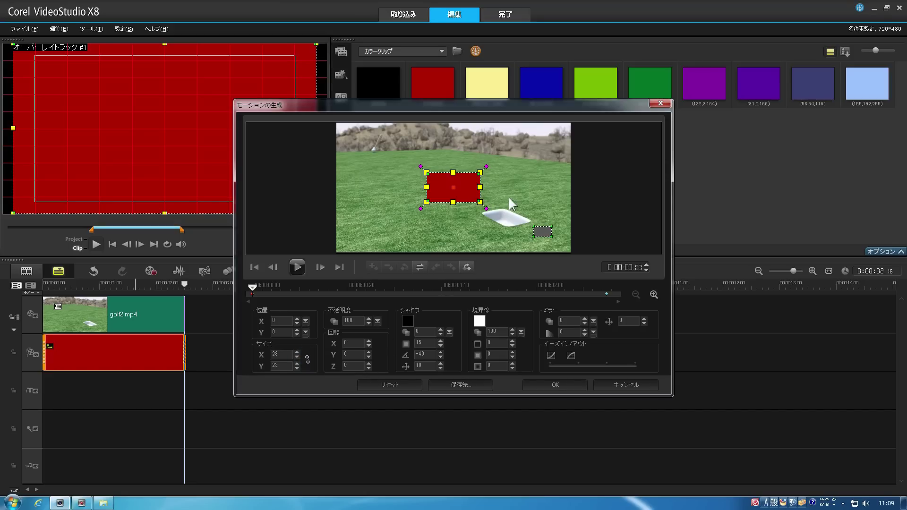
left_click_drag(481, 187, 376, 149)
Step: At the last keyframe, resize the red clip to about 17 by 28 and move it over the hole at about X 42, Y -39
left_click_drag(255, 286, 596, 305)
left_click(607, 294)
left_click_drag(568, 186, 498, 188)
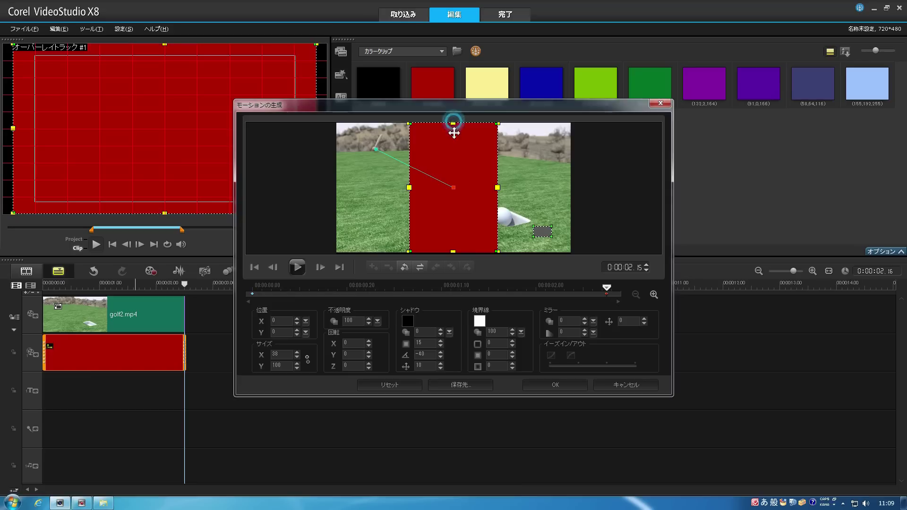
left_click_drag(454, 121, 510, 207)
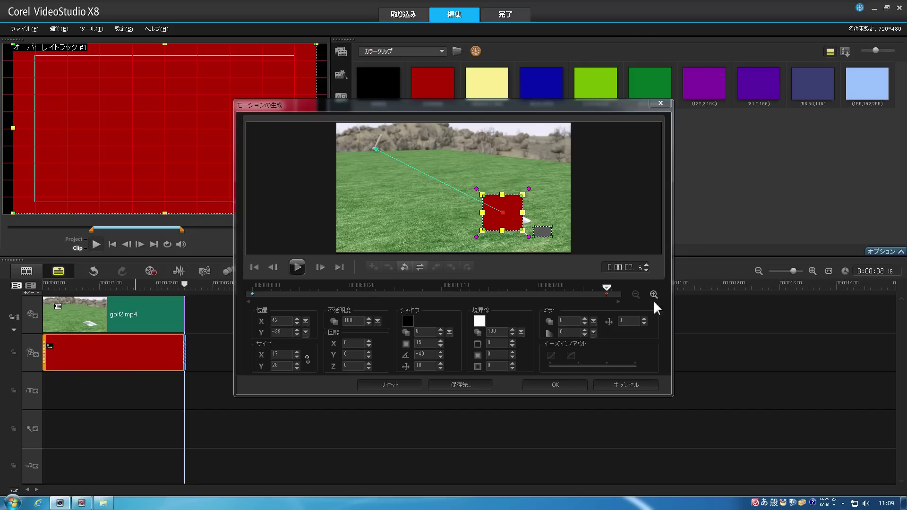
Step: Add a keyframe at 0:00:02.00 and paste the last keyframe's settings onto it
left_click(606, 287)
left_click_drag(608, 288, 537, 301)
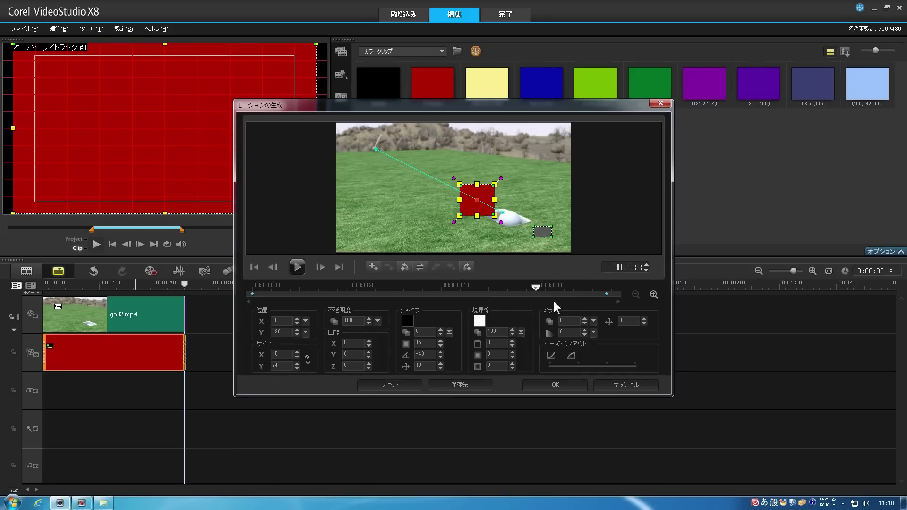
double_click(537, 293)
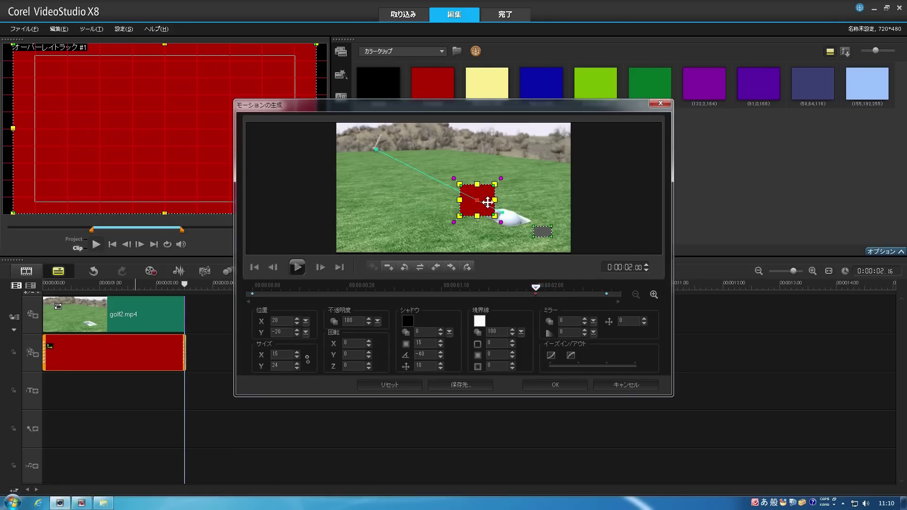
left_click(606, 294)
right_click(608, 292)
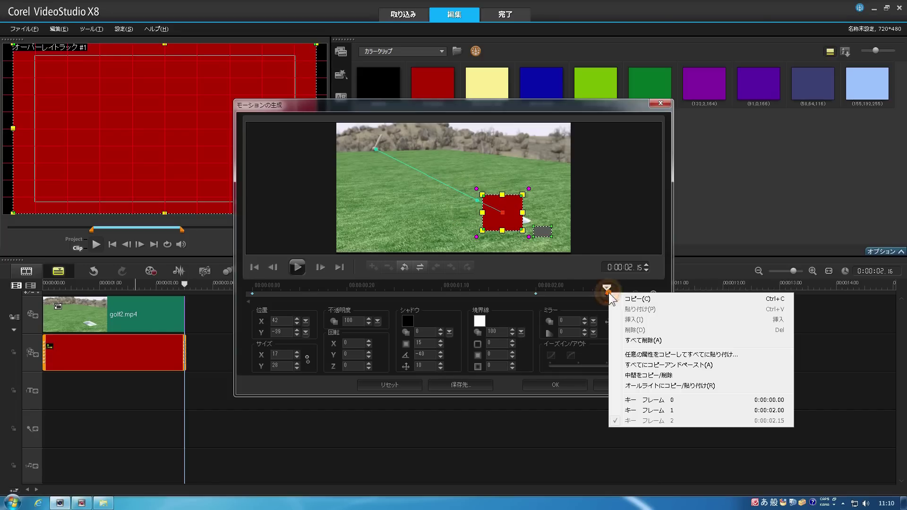
left_click(620, 297)
left_click(537, 294)
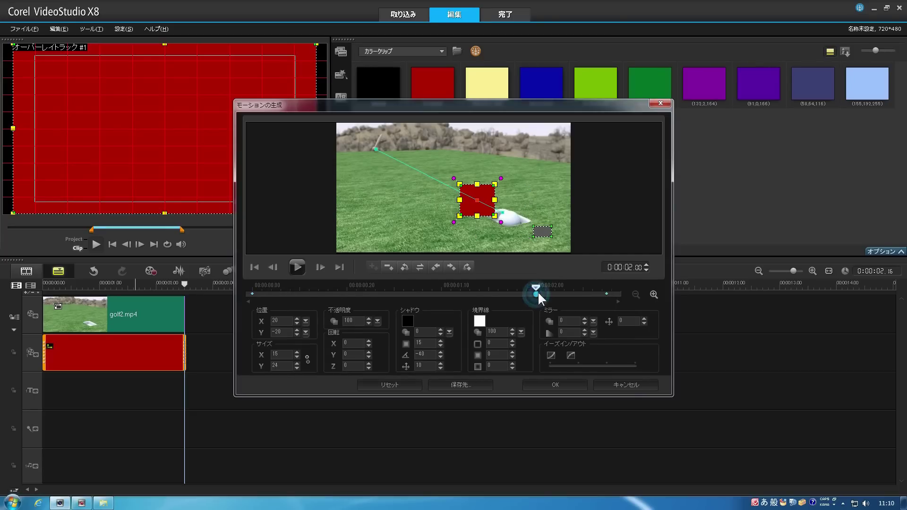
right_click(537, 294)
left_click(569, 311)
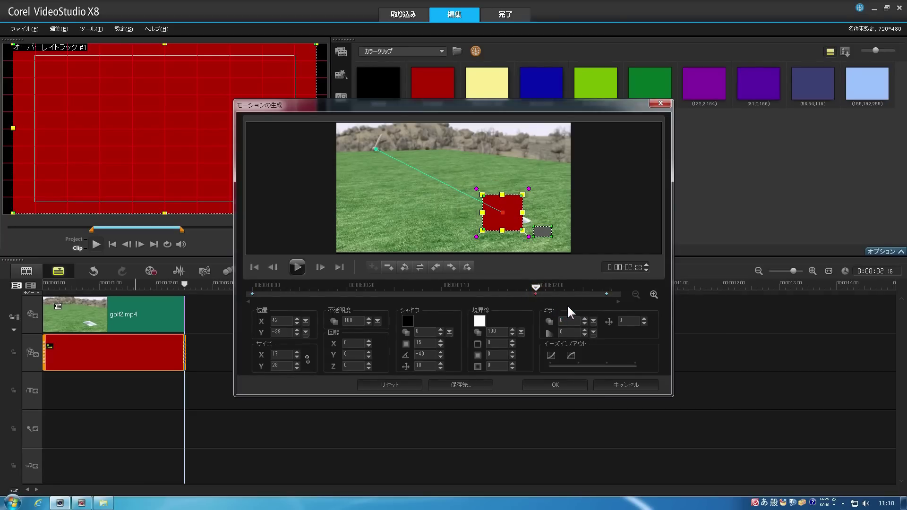
Step: At 0:00:01.28, move the red clip over the ball at about X 50, Y -43
mouse_move(534, 289)
left_mouse_down()
mouse_move(496, 287)
mouse_move(529, 291)
left_mouse_up()
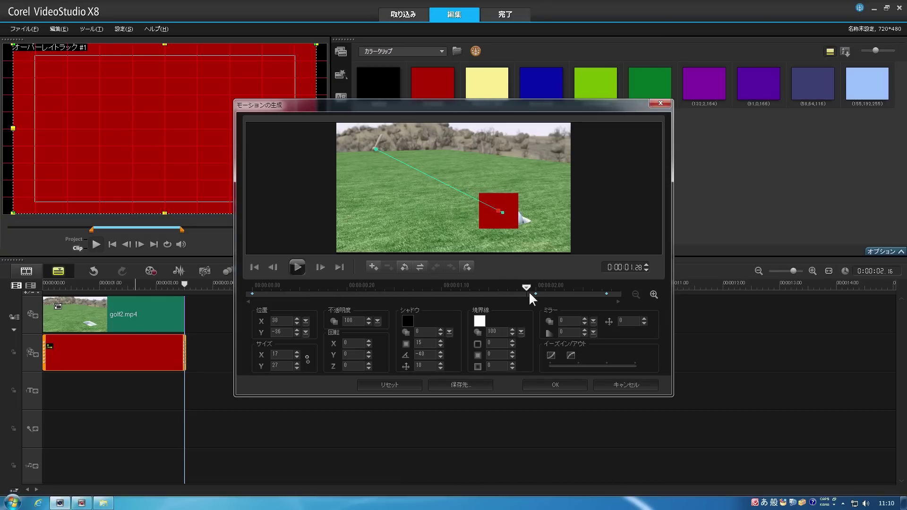
left_click(513, 219)
left_click_drag(513, 219, 526, 223)
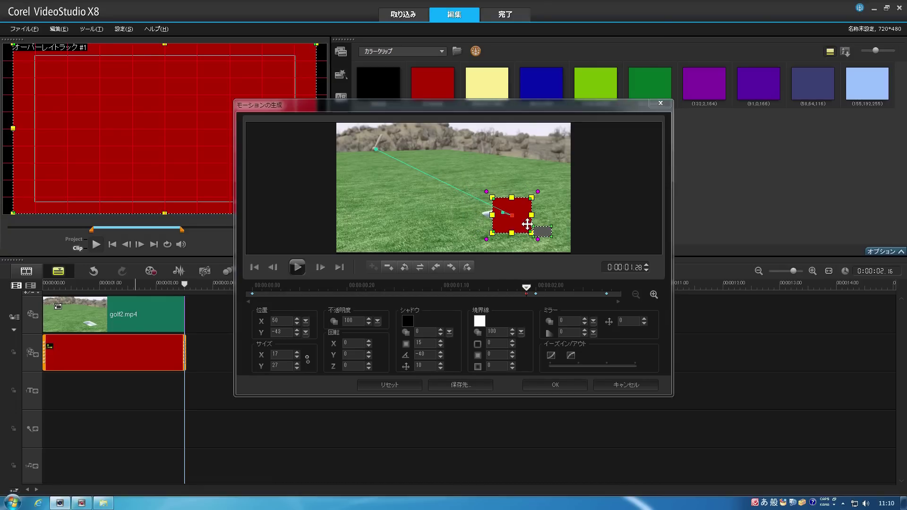
Step: Reposition the red clip over the ball at 0:00:01.23 and at one more keyframe between there and 0:00:01.28
left_click(523, 284)
left_click_drag(523, 284, 503, 285)
left_click(506, 201)
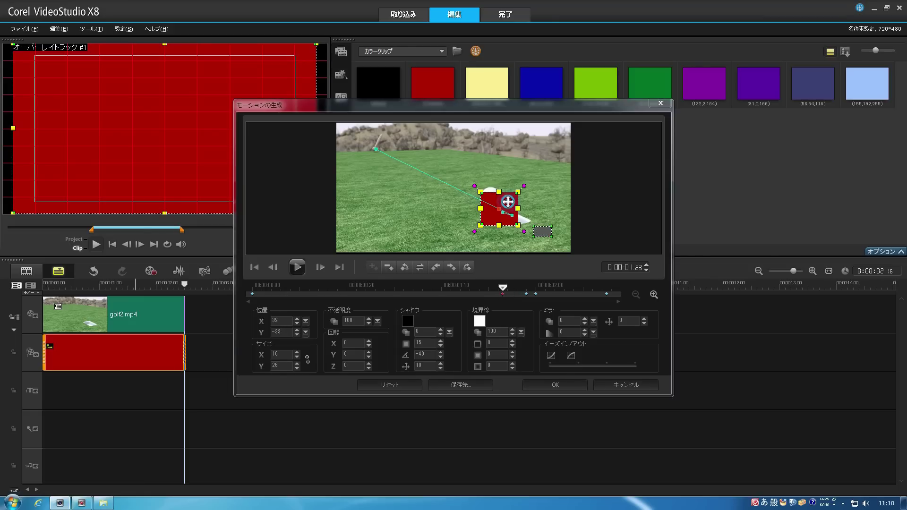
left_click_drag(505, 201, 495, 183)
left_click_drag(503, 285, 517, 286)
left_click_drag(518, 205, 528, 208)
Step: Move the red clip onto the ball at 0:00:01.19, about X 6, Y 10, and at one slightly earlier keyframe
left_click_drag(518, 286, 485, 288)
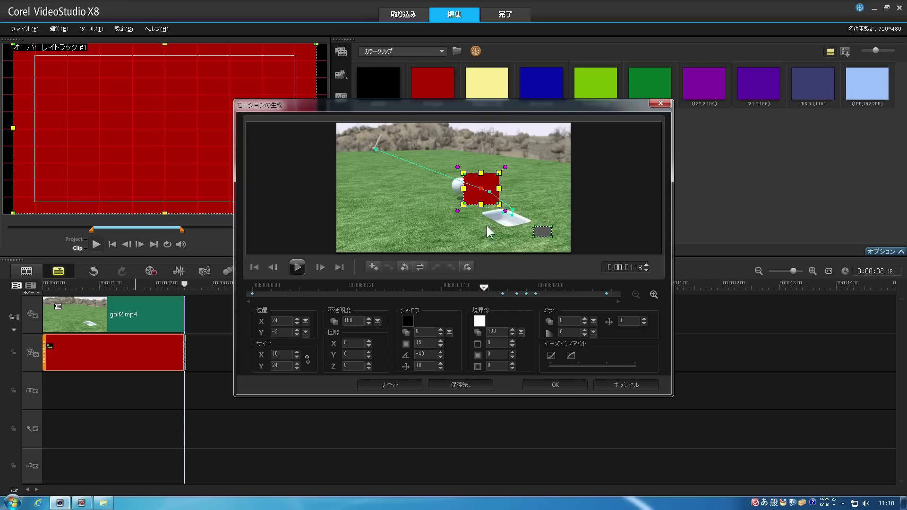
left_click_drag(482, 198, 464, 192)
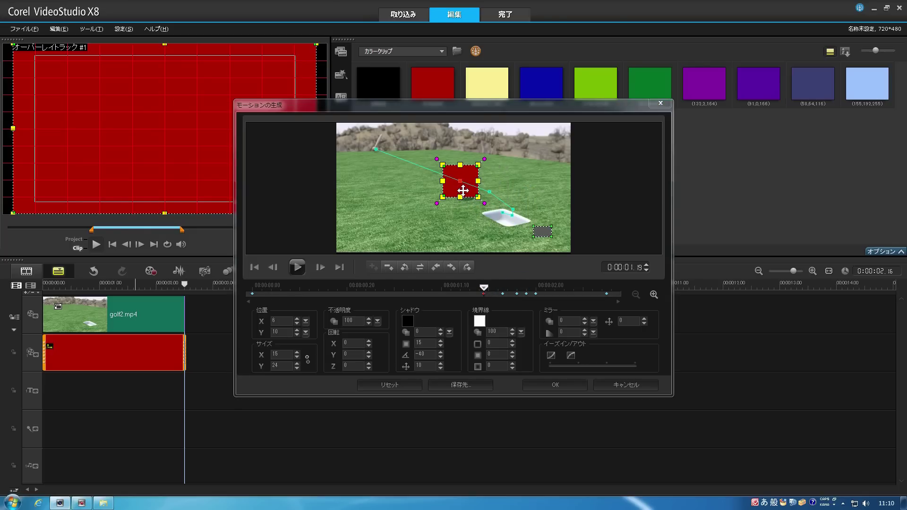
left_click_drag(484, 286, 466, 287)
left_click_drag(454, 185, 429, 191)
left_click_drag(429, 189, 444, 176)
Step: Align the red clip with the ball at 0:00:01.08, about X -43, Y 32, and at one earlier keyframe, and apply the motion
left_click_drag(464, 285, 432, 285)
left_click_drag(418, 179, 399, 169)
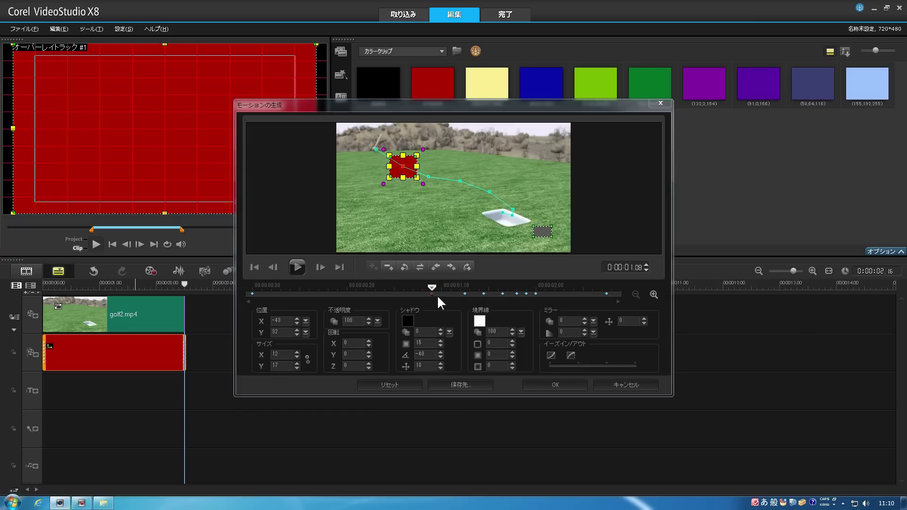
left_click_drag(440, 285, 396, 289)
mouse_move(399, 153)
left_mouse_down()
mouse_move(410, 163)
mouse_move(386, 163)
left_mouse_up()
left_click_drag(395, 287, 614, 280)
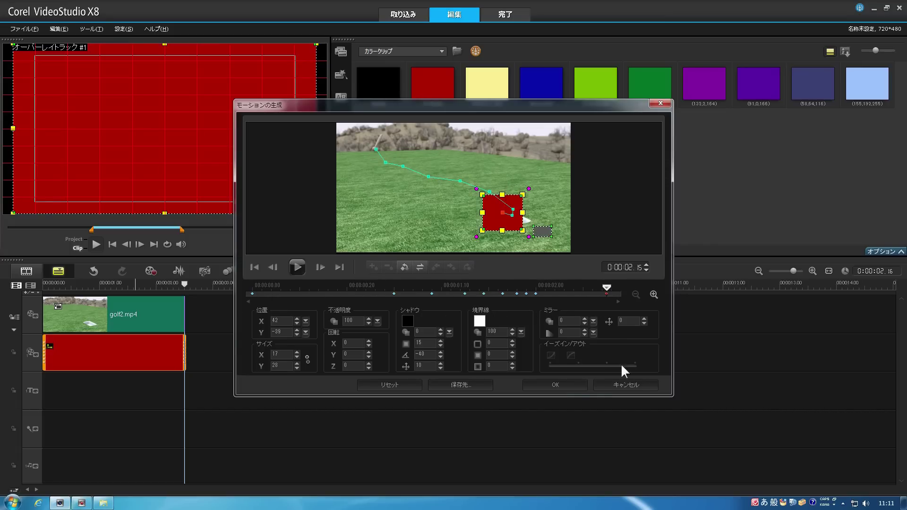
left_click(557, 385)
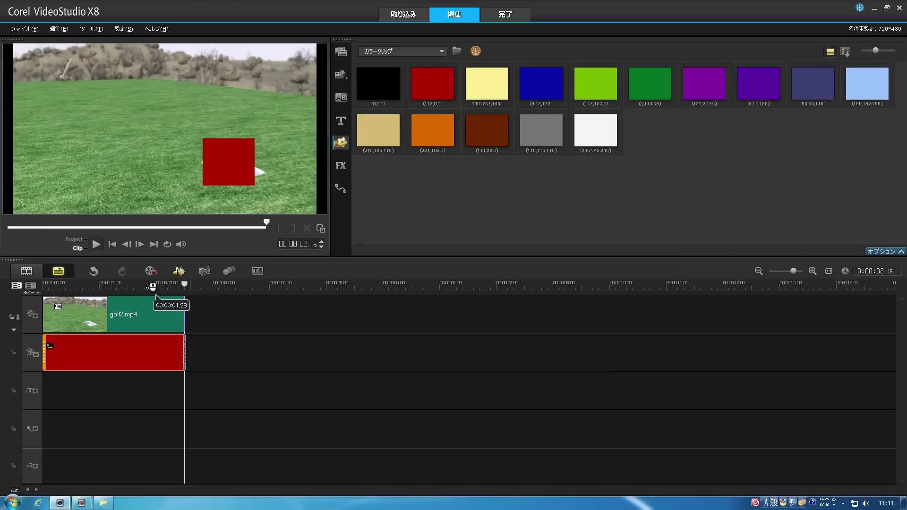
Step: Scrub and play the project to examine how the red clip follows the ball from the club to the hole
left_click(180, 284)
scroll(164, 283, "up", 10)
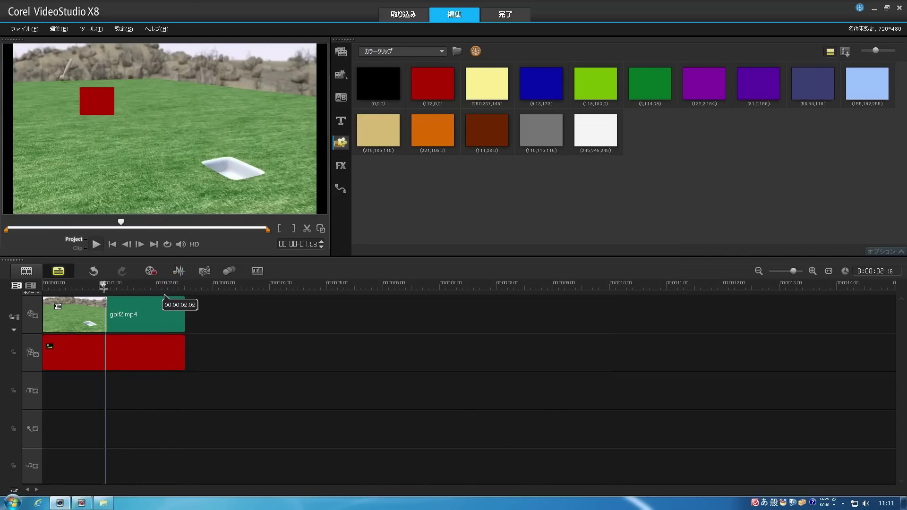
scroll(170, 301, "down", 10)
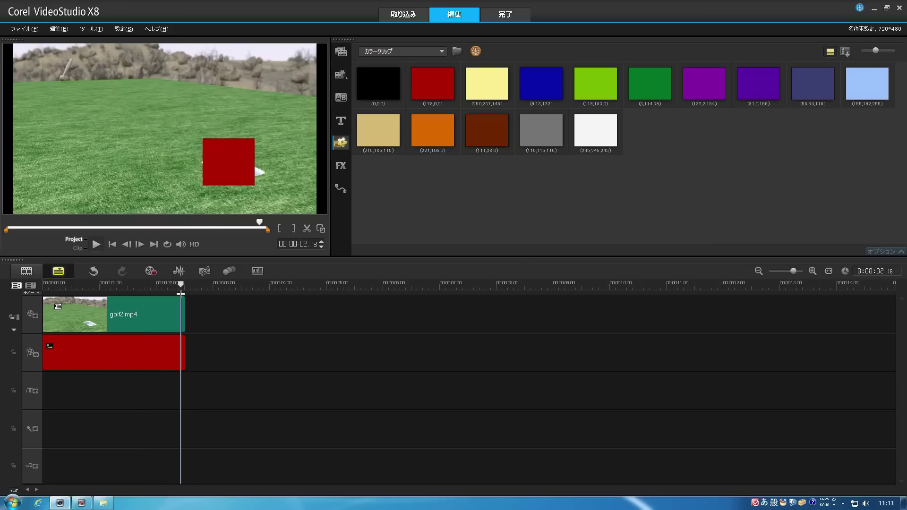
scroll(183, 306, "up", 5)
scroll(183, 306, "up", 8)
scroll(184, 301, "down", 13)
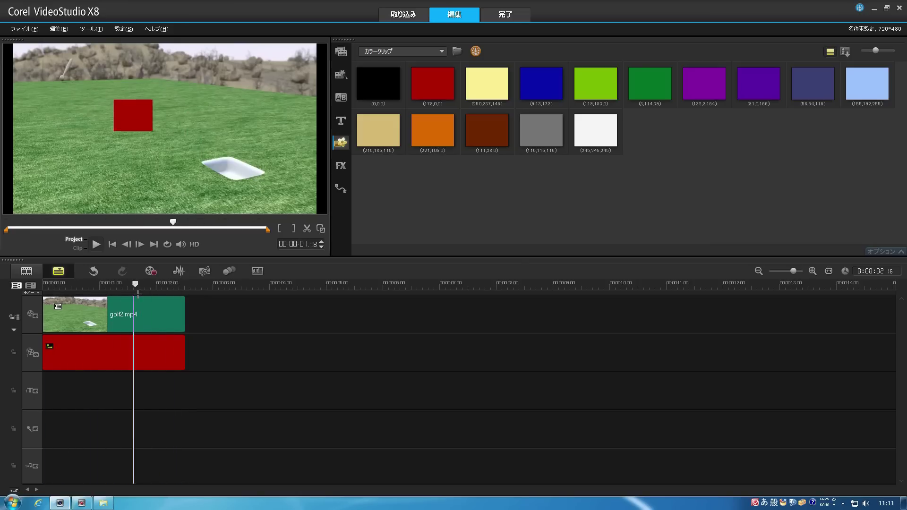
scroll(183, 297, "up", 8)
scroll(114, 299, "down", 4)
scroll(114, 299, "down", 4)
scroll(38, 297, "up", 8)
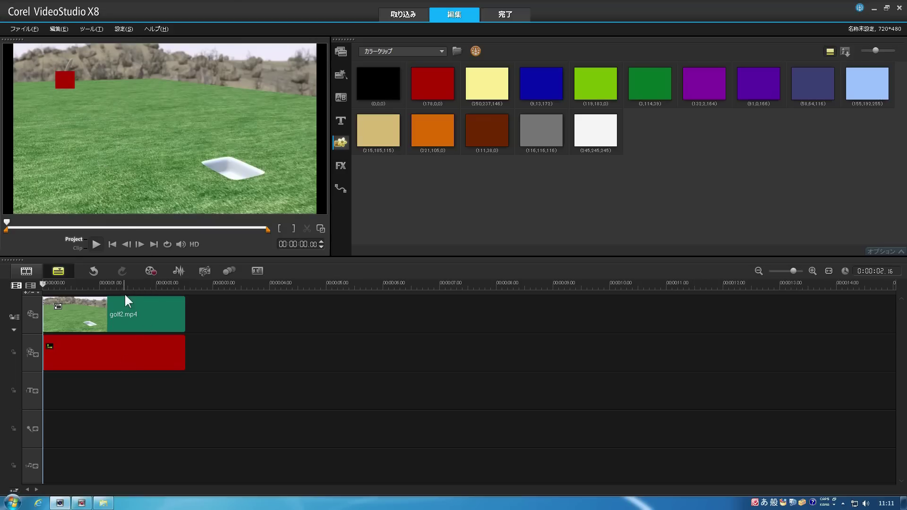
left_click_drag(141, 286, 43, 289)
left_click_drag(115, 284, 73, 284)
key("space")
key("space")
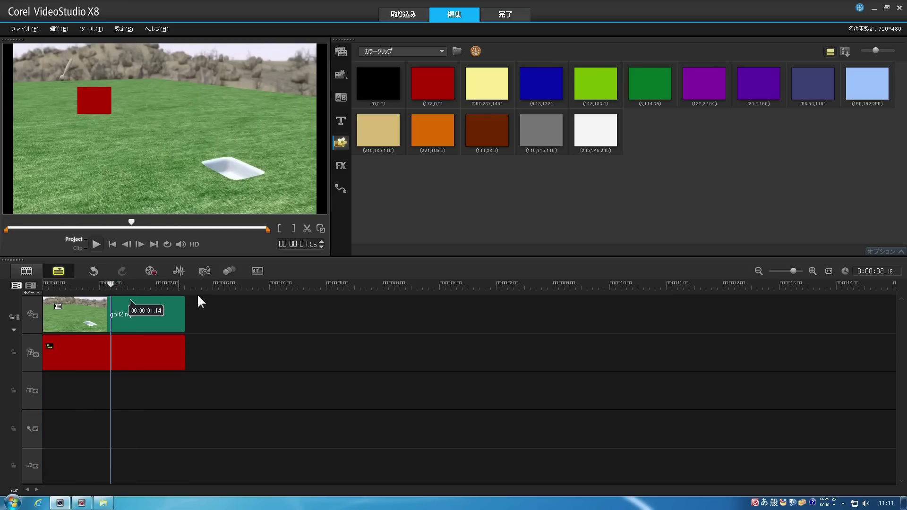
left_click_drag(113, 284, 138, 302)
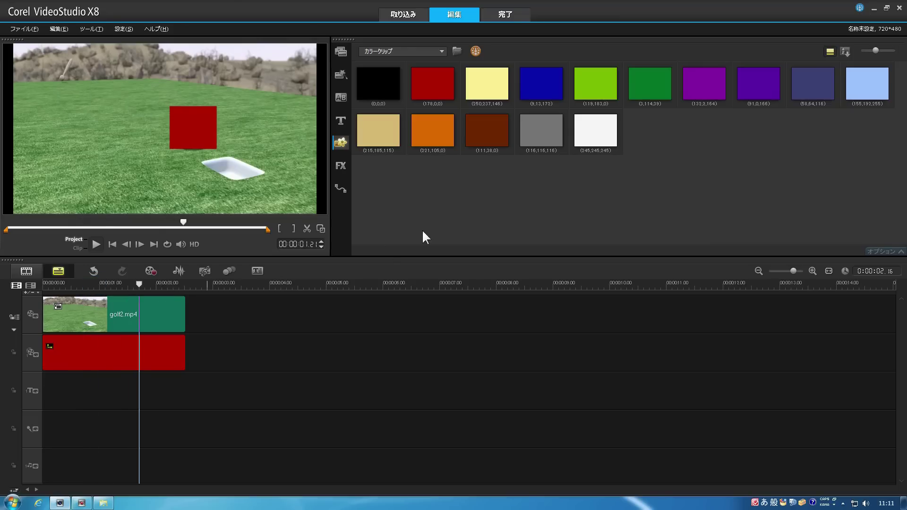
Step: Export the project as an AVC/H.264 video named 名称未設定_02 with the AVC (1920 x 1080, 60i, 18Mbps) profile
left_click(502, 20)
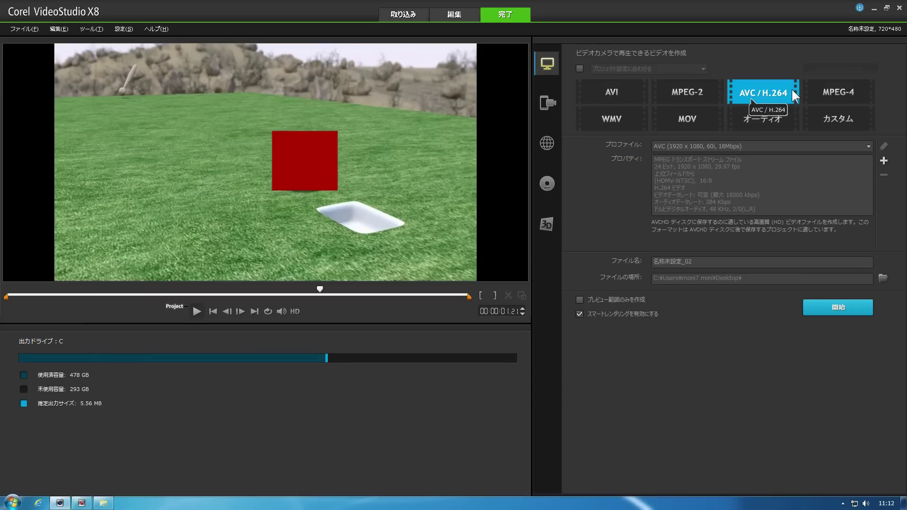
left_click(701, 265)
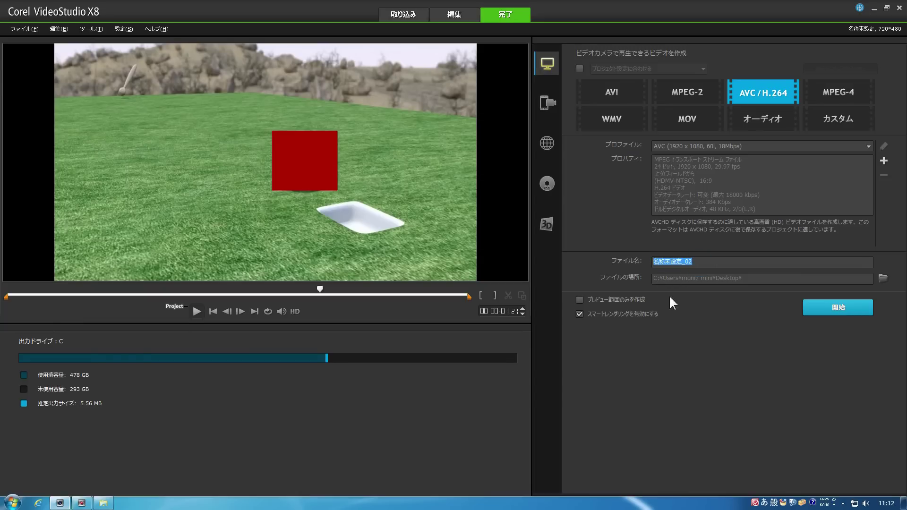
left_click(693, 263)
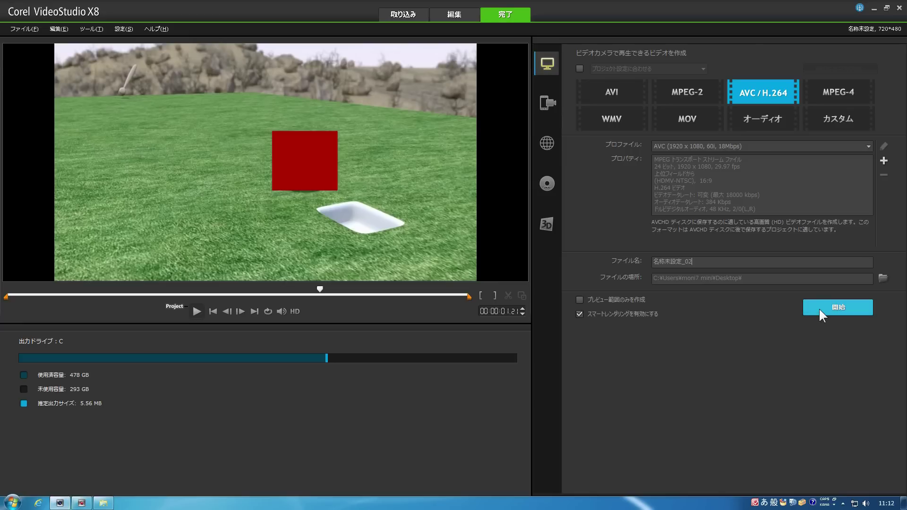
left_click(835, 305)
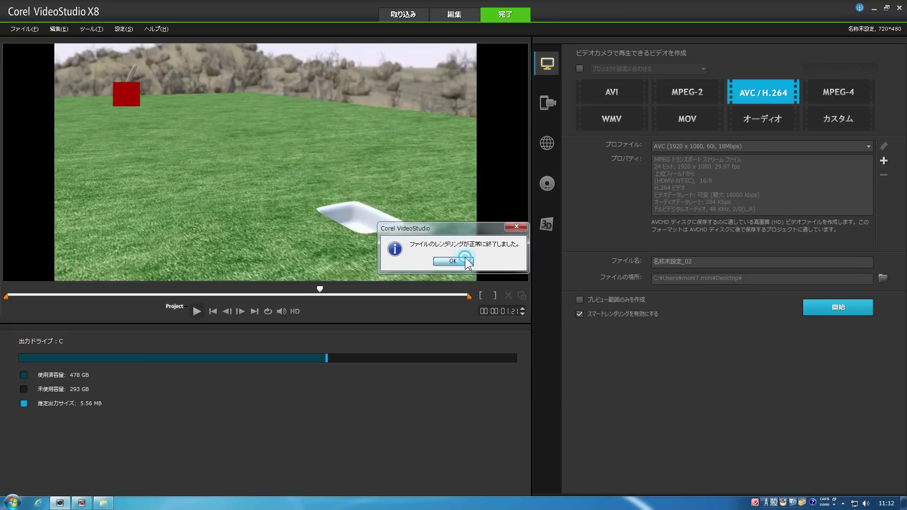
left_click(463, 261)
Step: Replace the red color clip on the overlay track with the rendered 名称未設定_02.m2t clip, starting at the beginning of the timeline
left_click(455, 14)
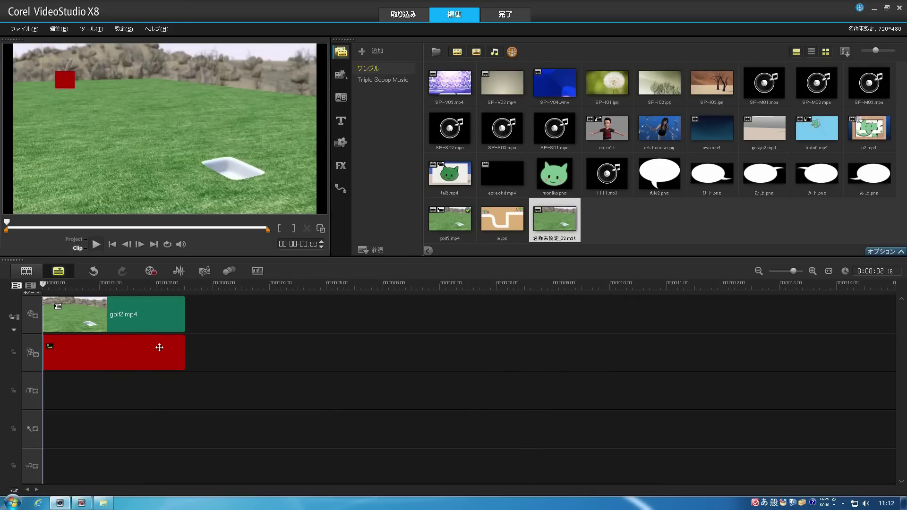
left_click(165, 356)
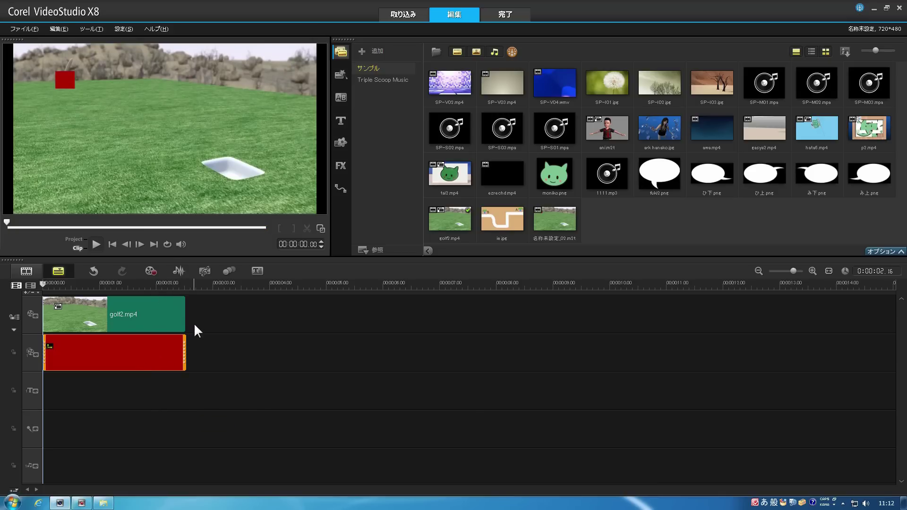
key("Delete")
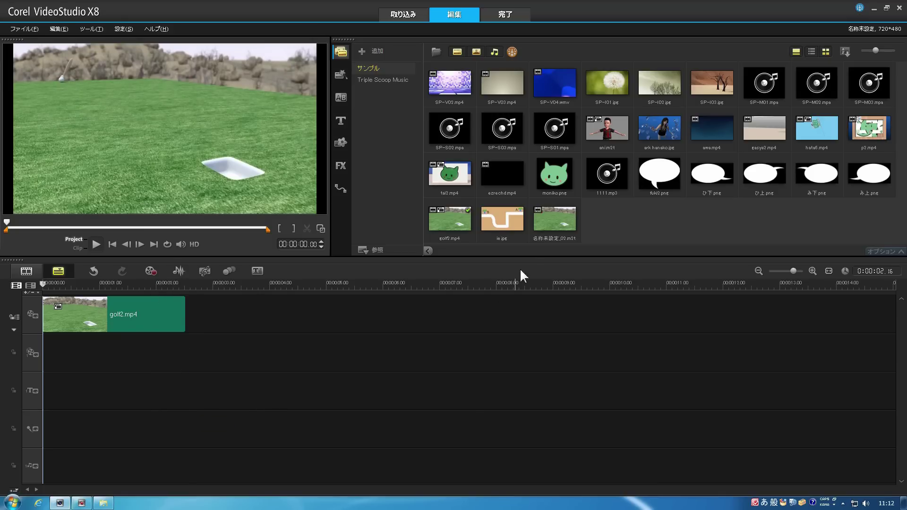
left_click_drag(548, 220, 41, 348)
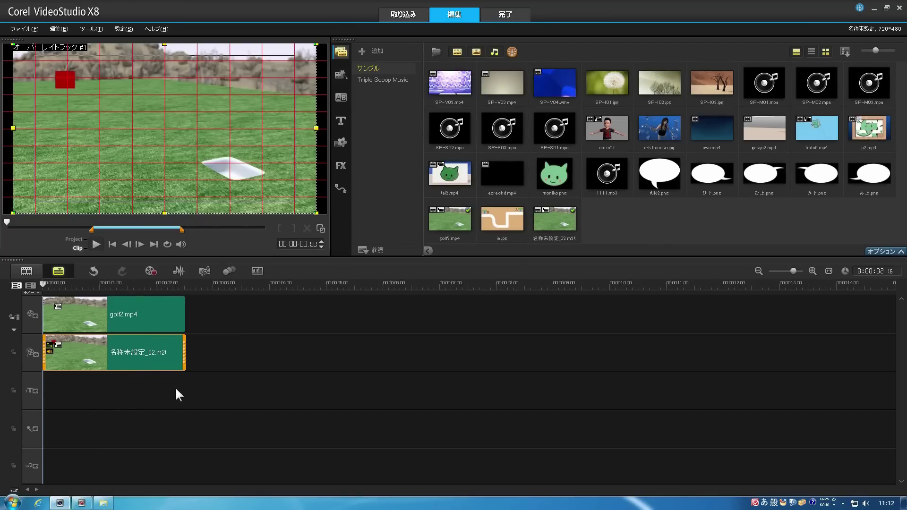
Step: Apply a chroma key to the overlay clip, sampling the red square as the color to make transparent
left_click(872, 251)
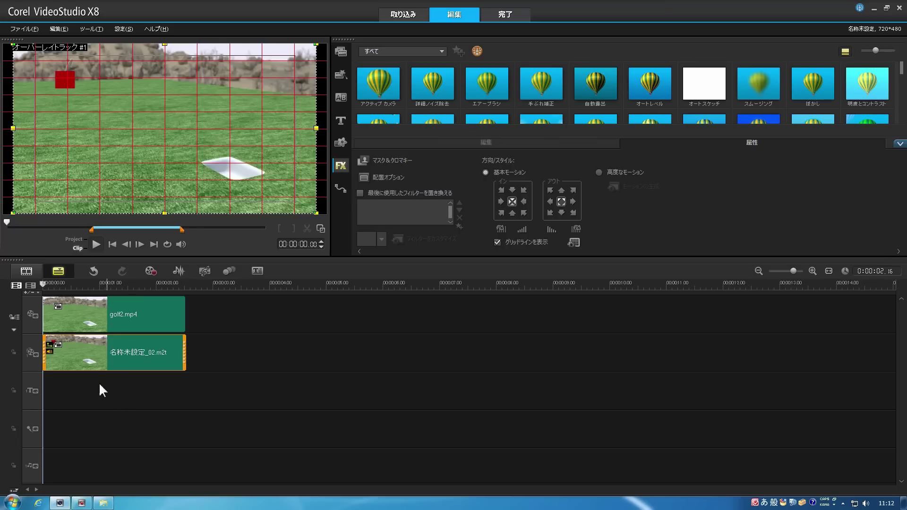
left_click(389, 160)
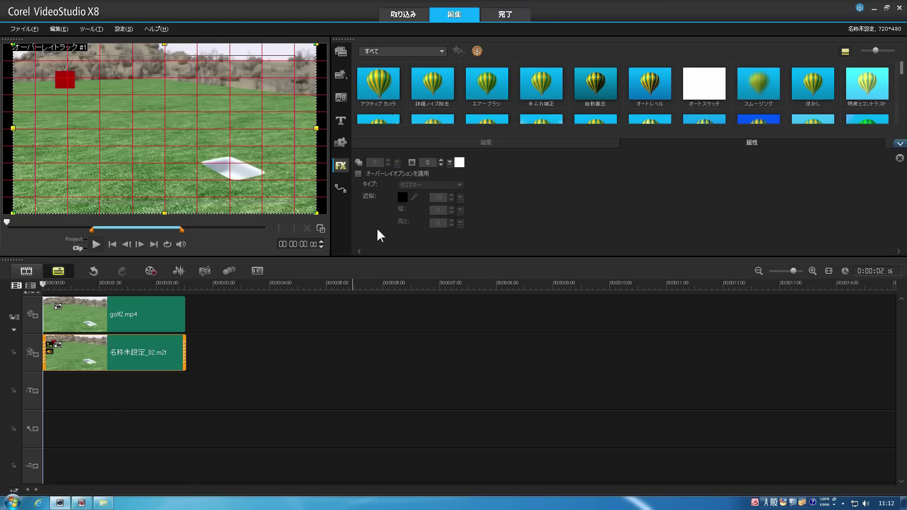
left_click(357, 174)
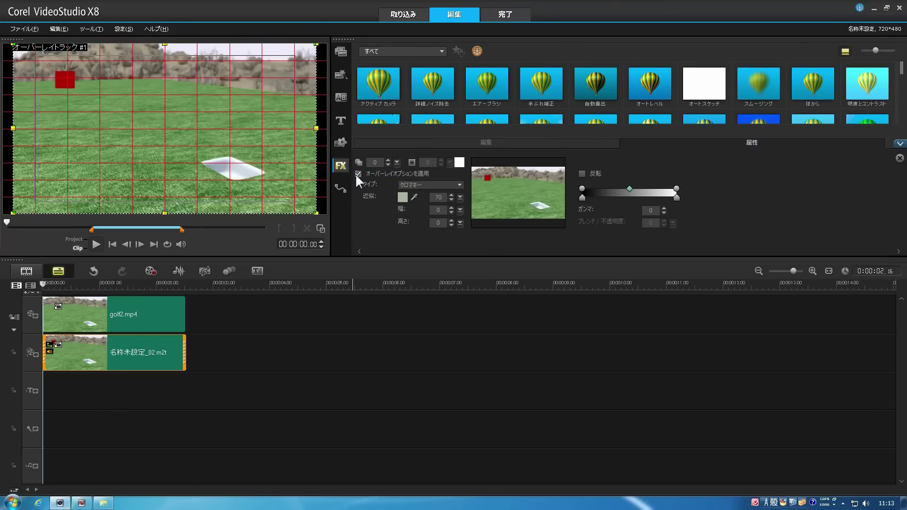
left_click(413, 197)
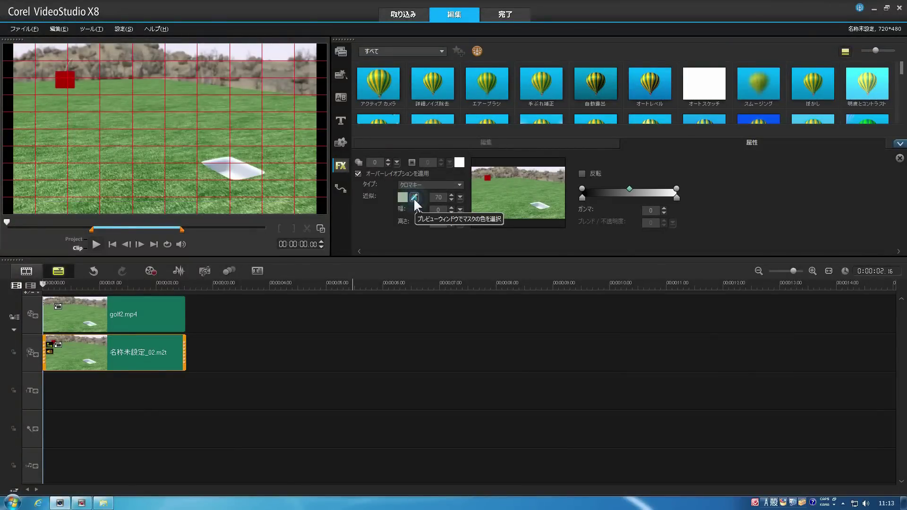
left_click(487, 178)
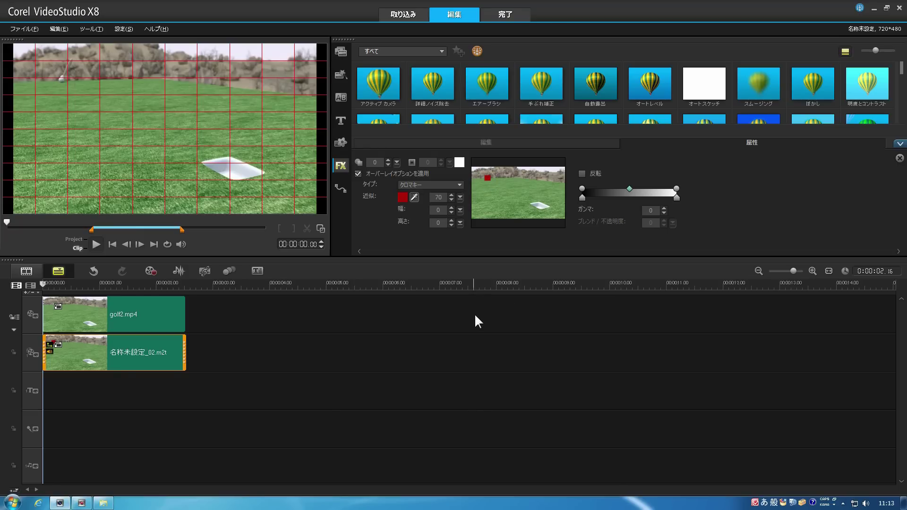
Step: Apply the Mosaic (モザイク) filter to the 名称未設定_02.m2t overlay clip
mouse_move(161, 283)
left_mouse_down()
mouse_move(67, 290)
mouse_move(152, 288)
left_mouse_up()
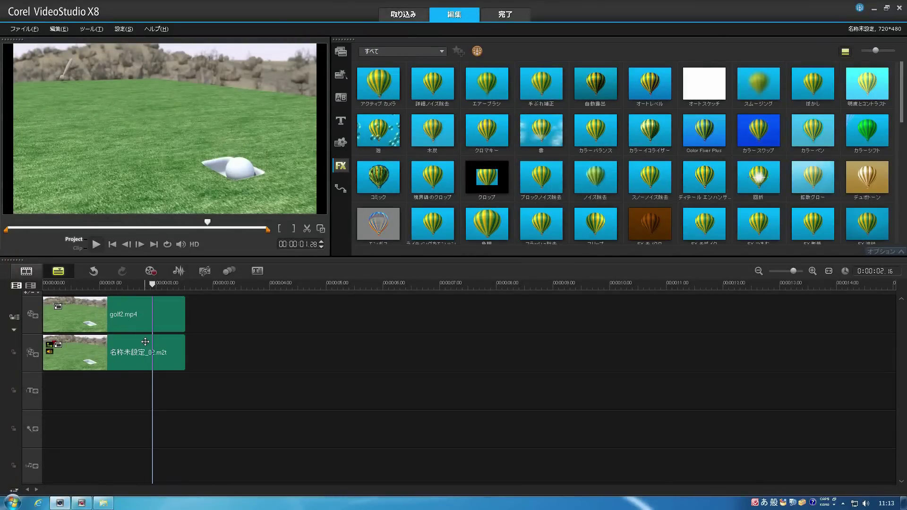
left_click(145, 342)
left_click(880, 251)
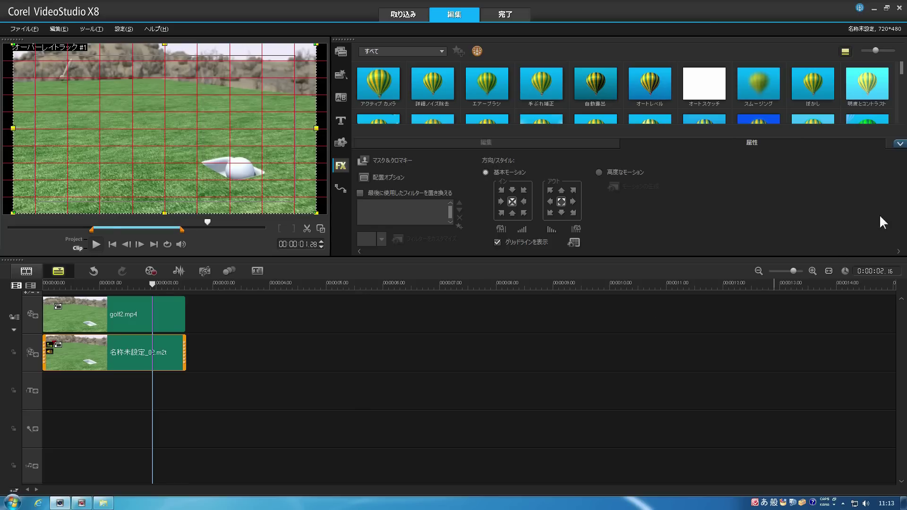
left_click(901, 144)
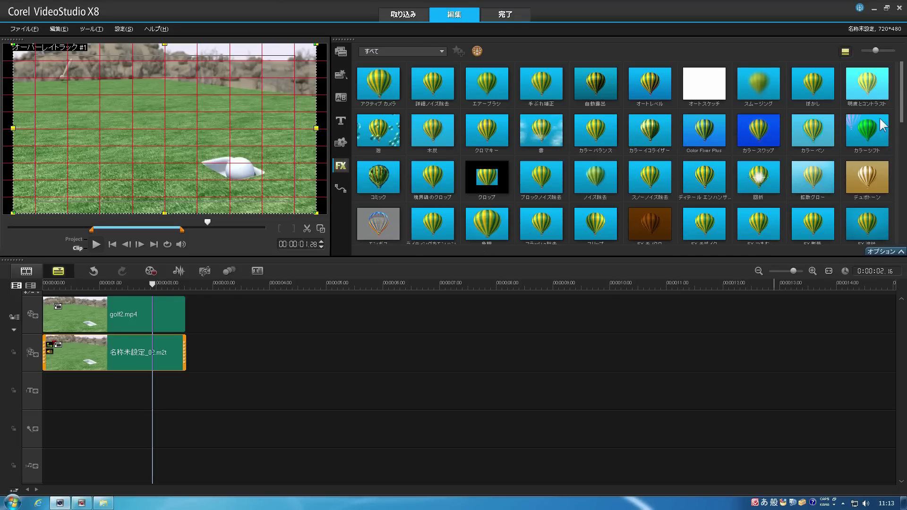
left_click_drag(901, 117, 703, 196)
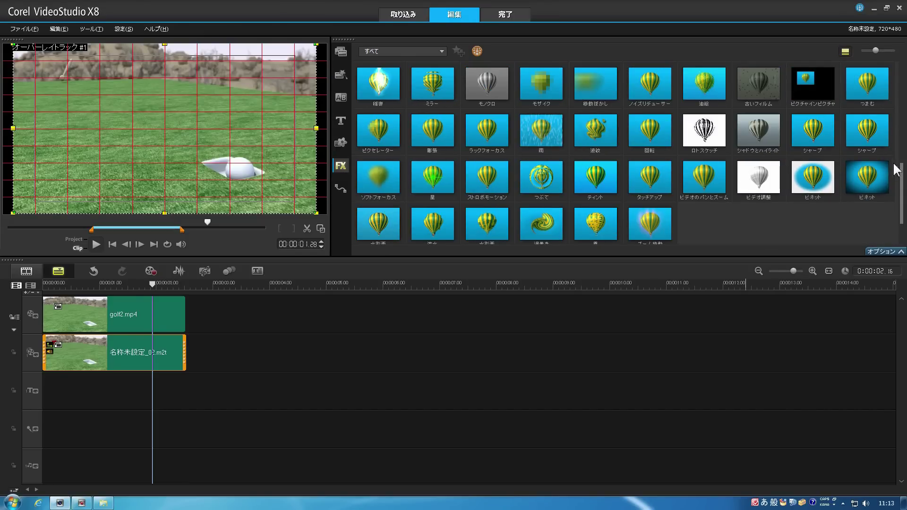
left_click_drag(902, 167, 903, 154)
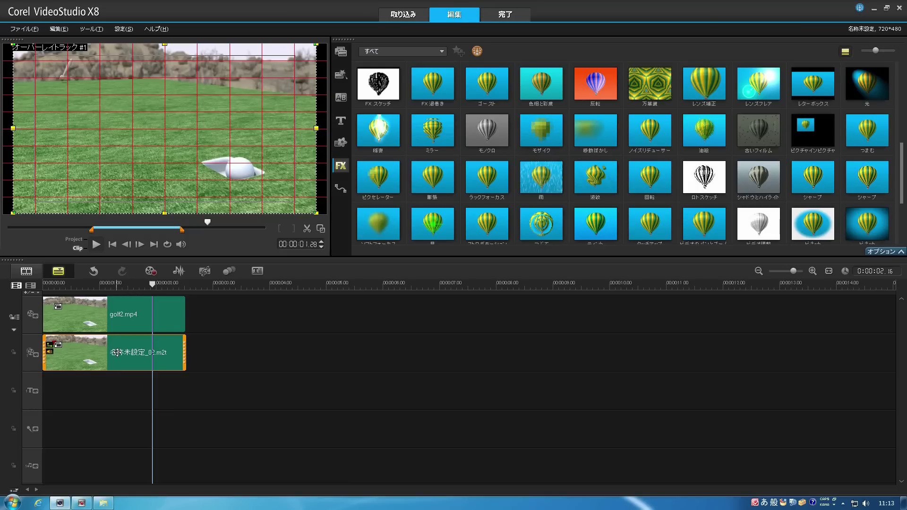
left_click_drag(543, 126, 137, 359)
Step: Customize the Mosaic filter by setting width and height to 30 at the first keyframe
left_click(882, 250)
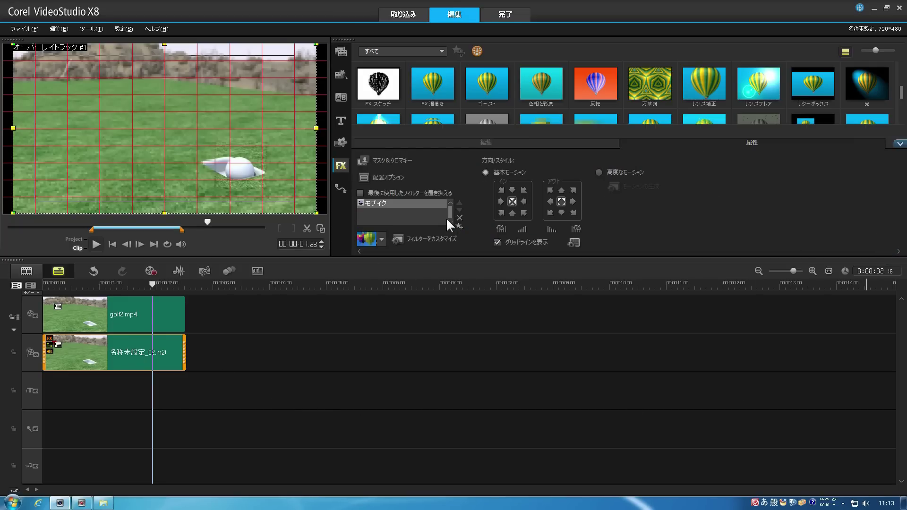
left_click(420, 240)
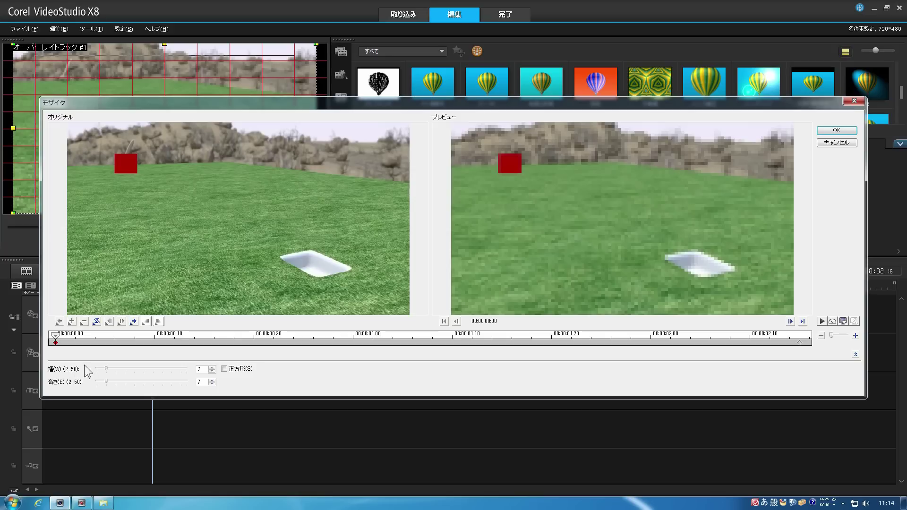
left_click(800, 343)
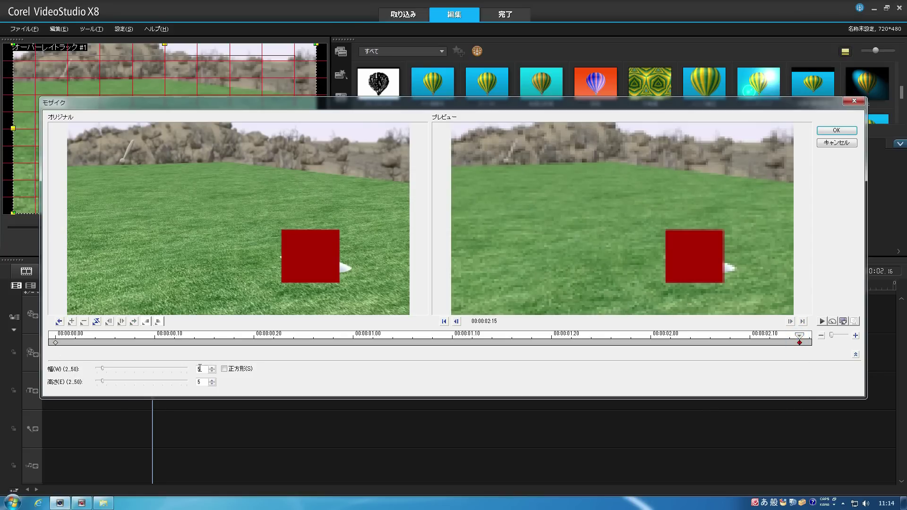
left_click(55, 342)
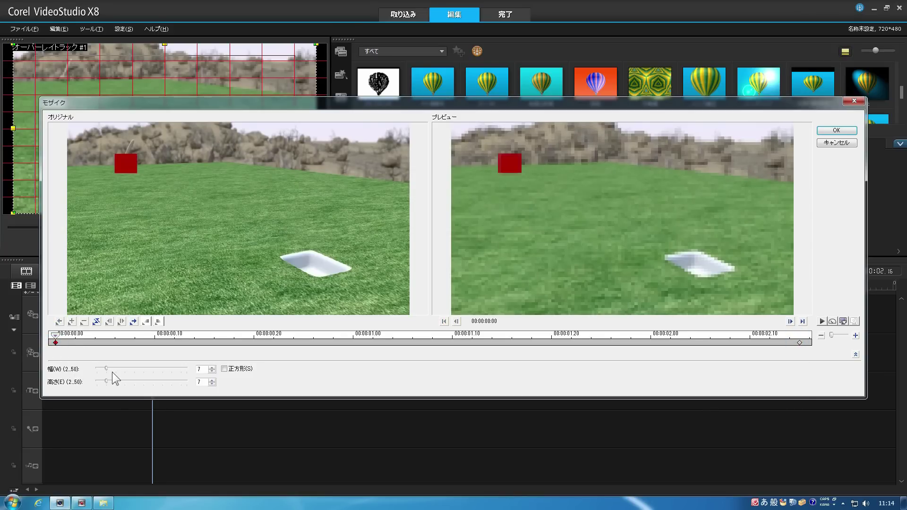
left_click_drag(106, 369, 154, 373)
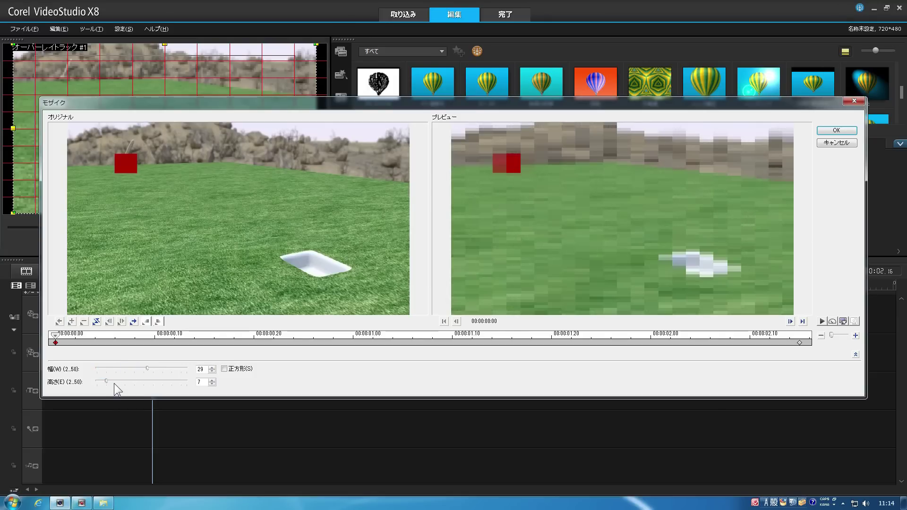
left_click_drag(113, 382, 146, 387)
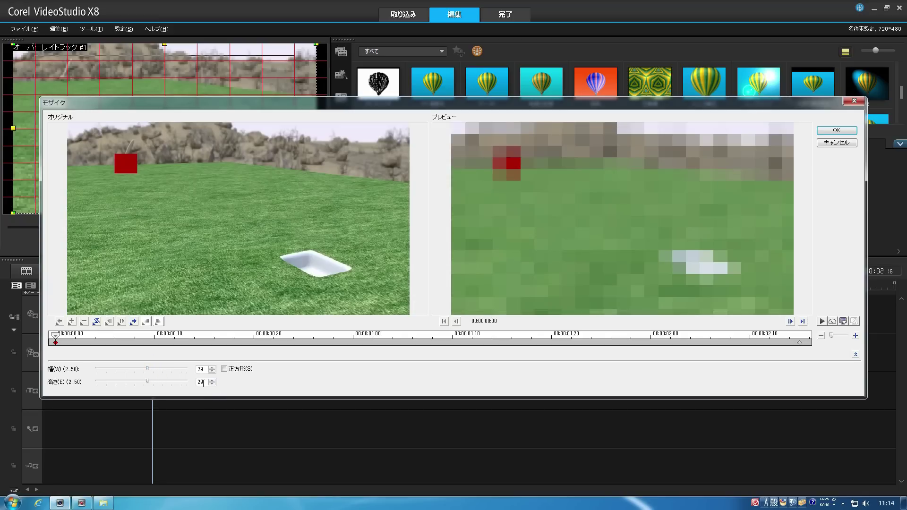
left_click(224, 369)
left_click_drag(148, 370, 150, 374)
left_click(224, 369)
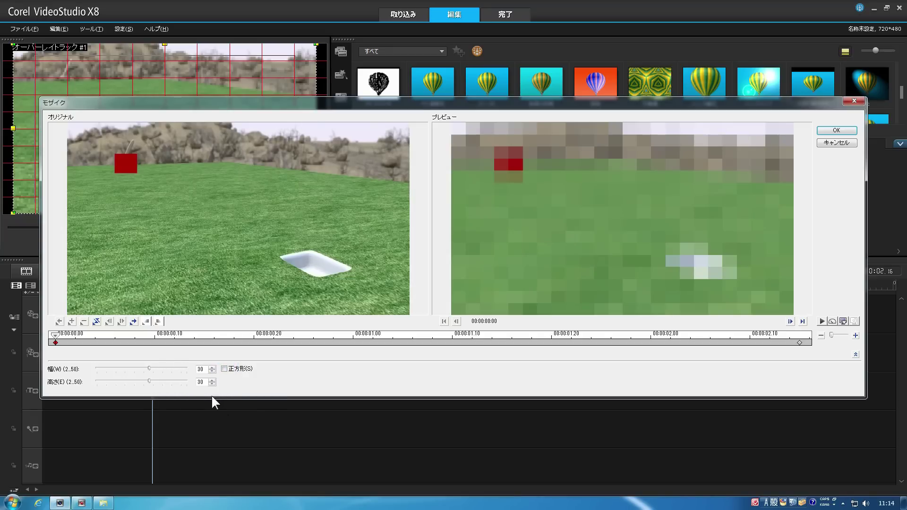
Step: Copy the first keyframe's mosaic settings to the last keyframe at 0:00:02.15 and apply the filter customization
right_click(55, 342)
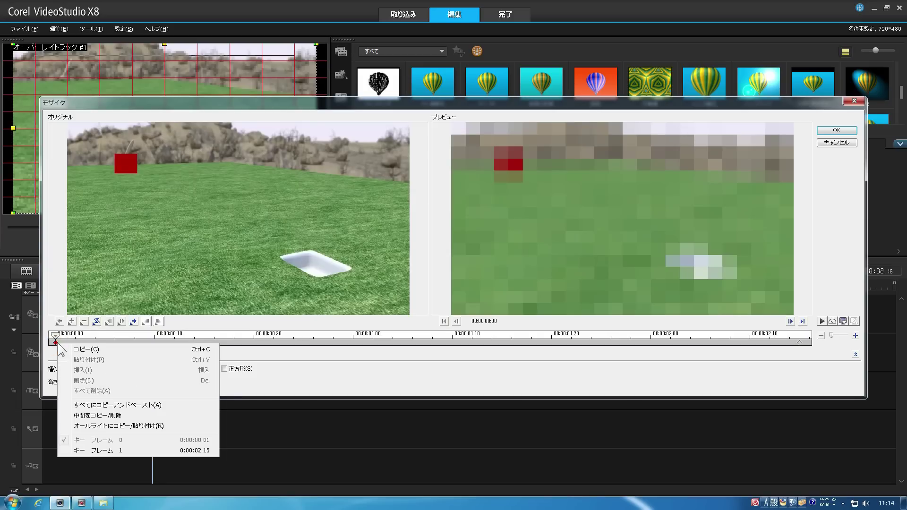
left_click(100, 352)
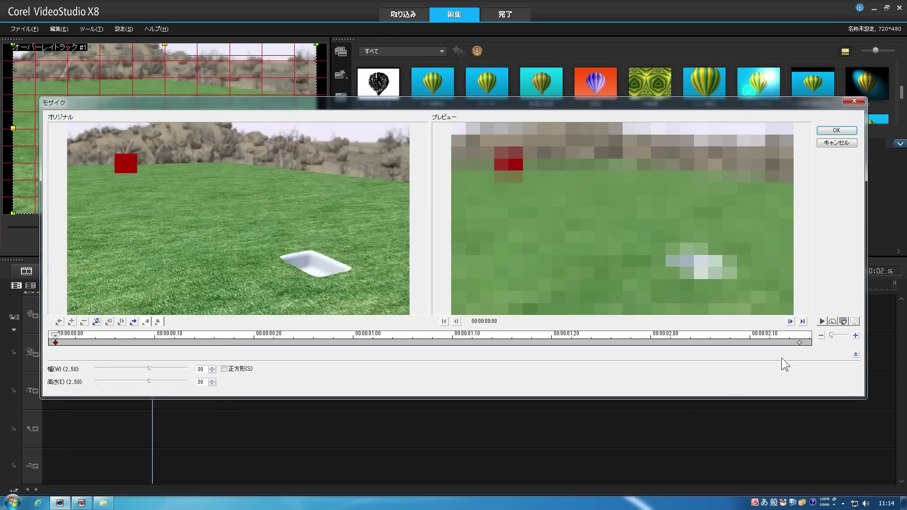
left_click(800, 343)
right_click(800, 344)
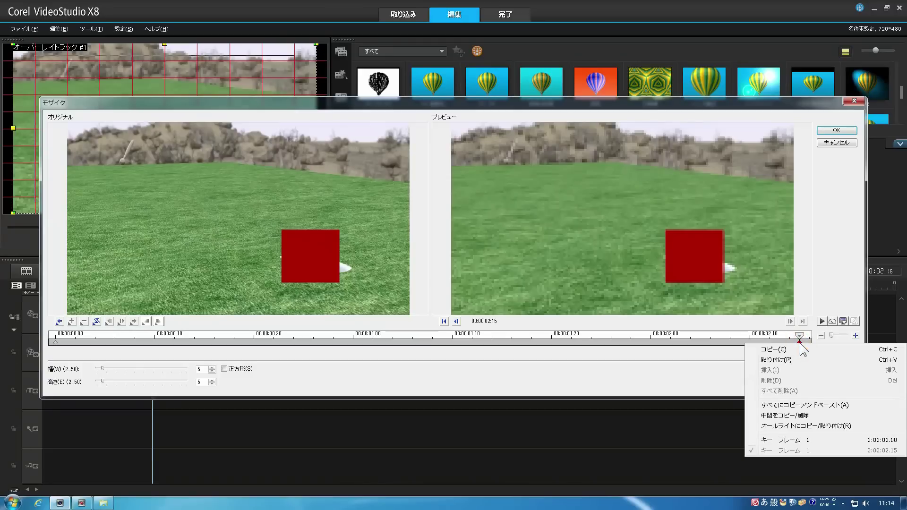
left_click(790, 360)
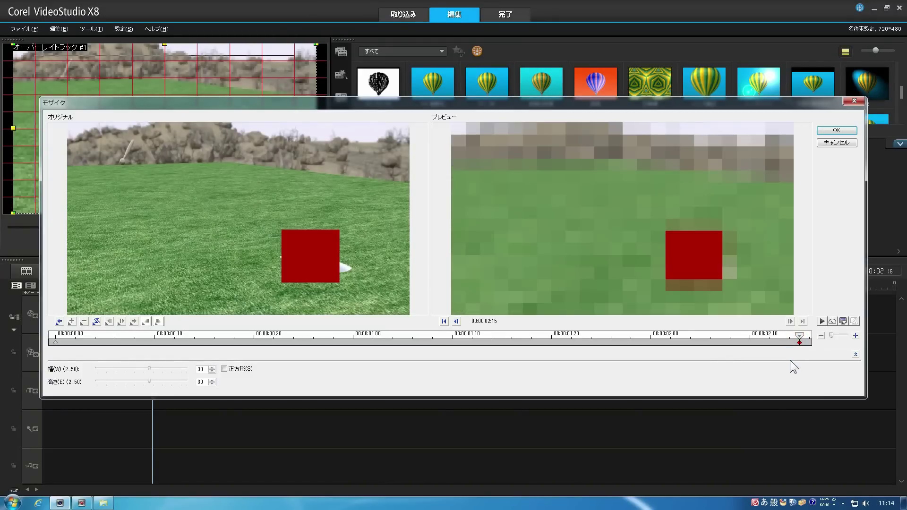
left_click(837, 130)
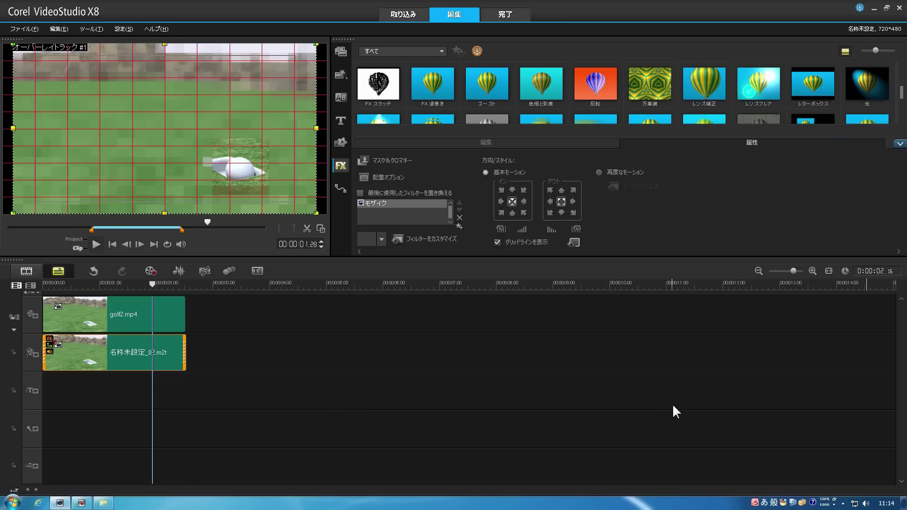
Step: Scrub and play the project to examine how the clear area in the mosaic follows the ball to the hole
left_click(152, 284)
left_click_drag(152, 284, 119, 325)
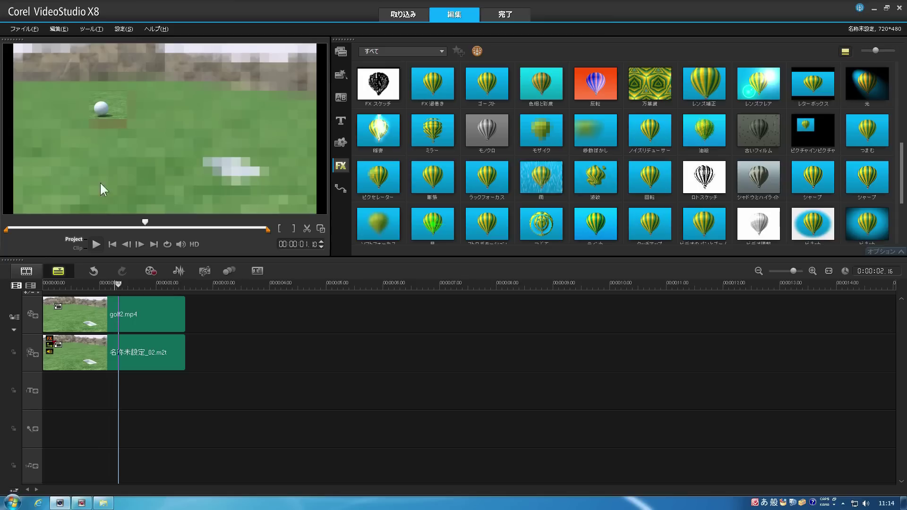
left_click_drag(122, 285, 182, 331)
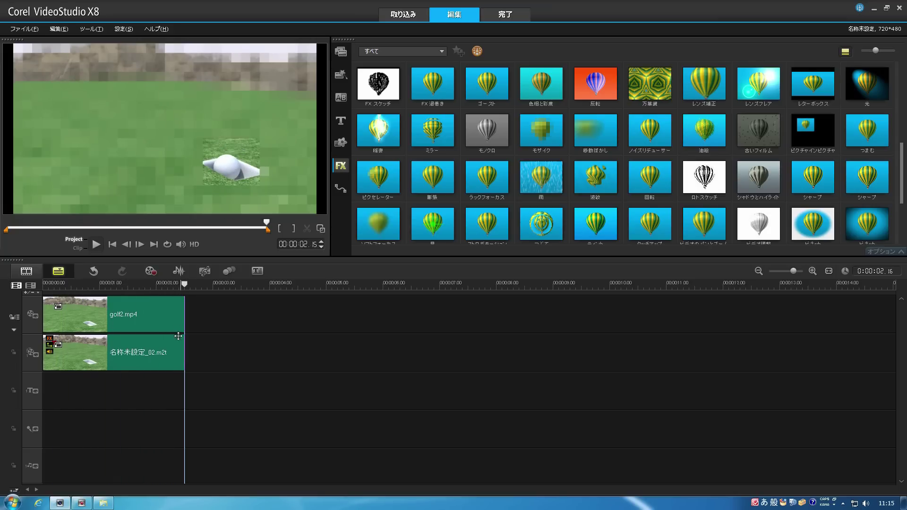
left_click(149, 354)
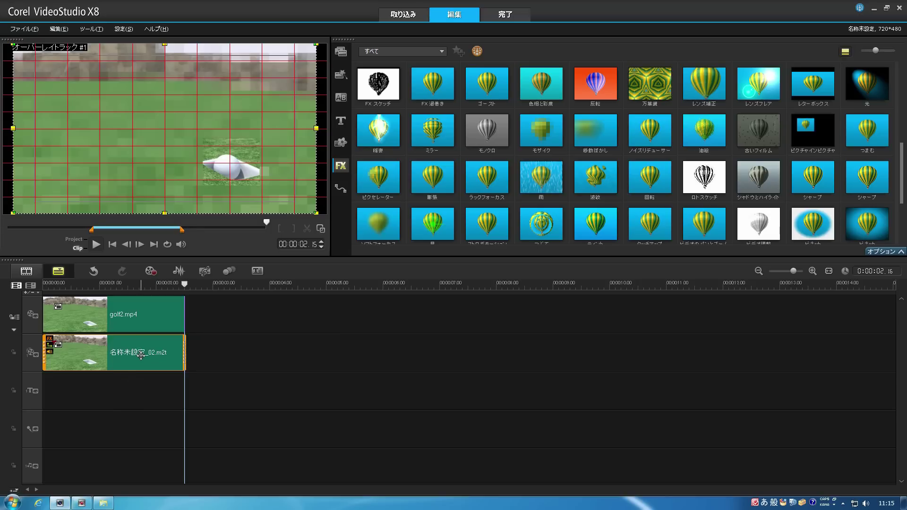
left_click_drag(186, 286, 127, 288)
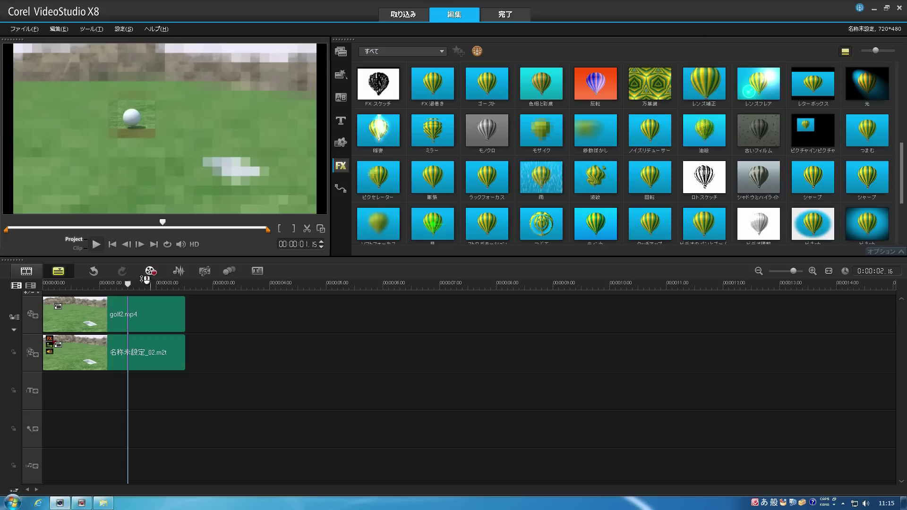
left_click_drag(129, 286, 58, 287)
key("space")
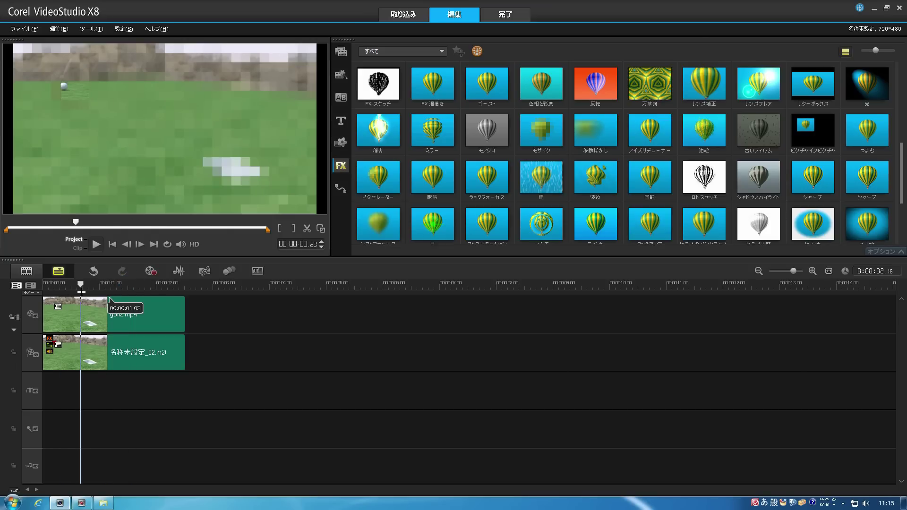
key("space")
left_click_drag(100, 285, 162, 312)
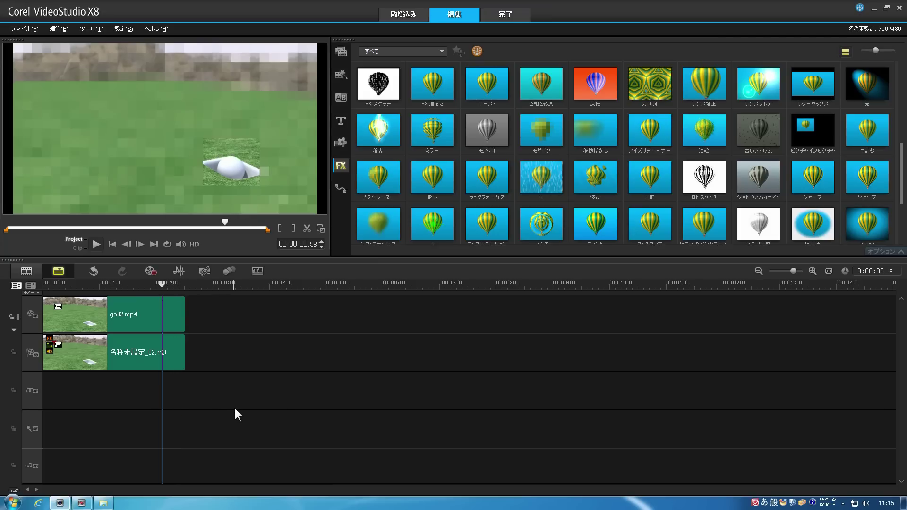